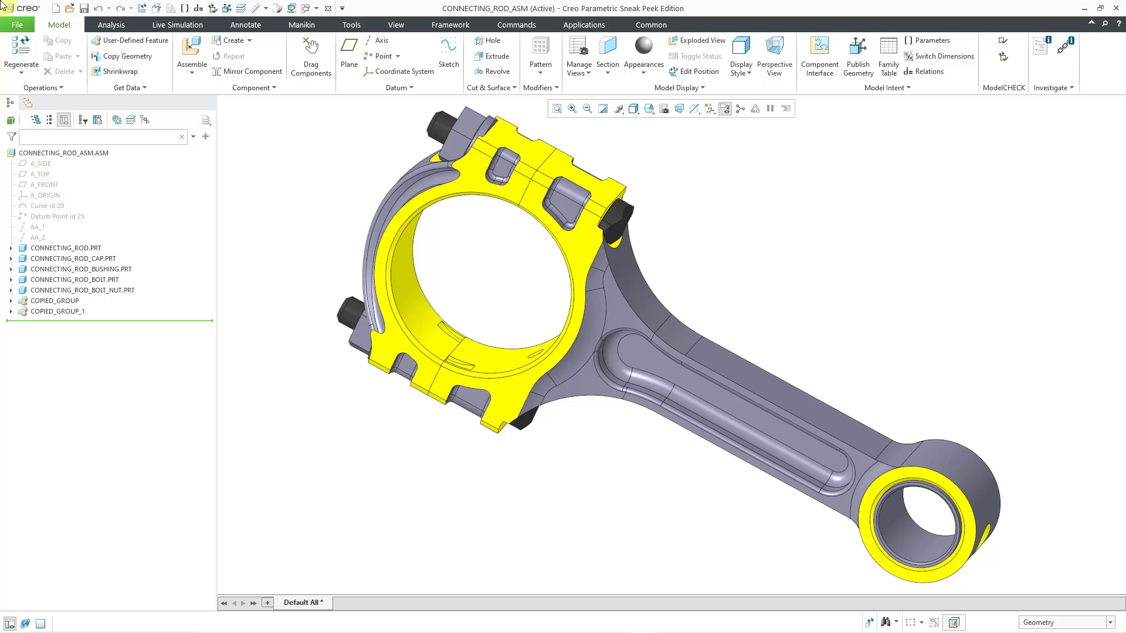
- Select the connecting rod cap part in the CONNECTING_ROD_ASM assembly
click(472, 186)
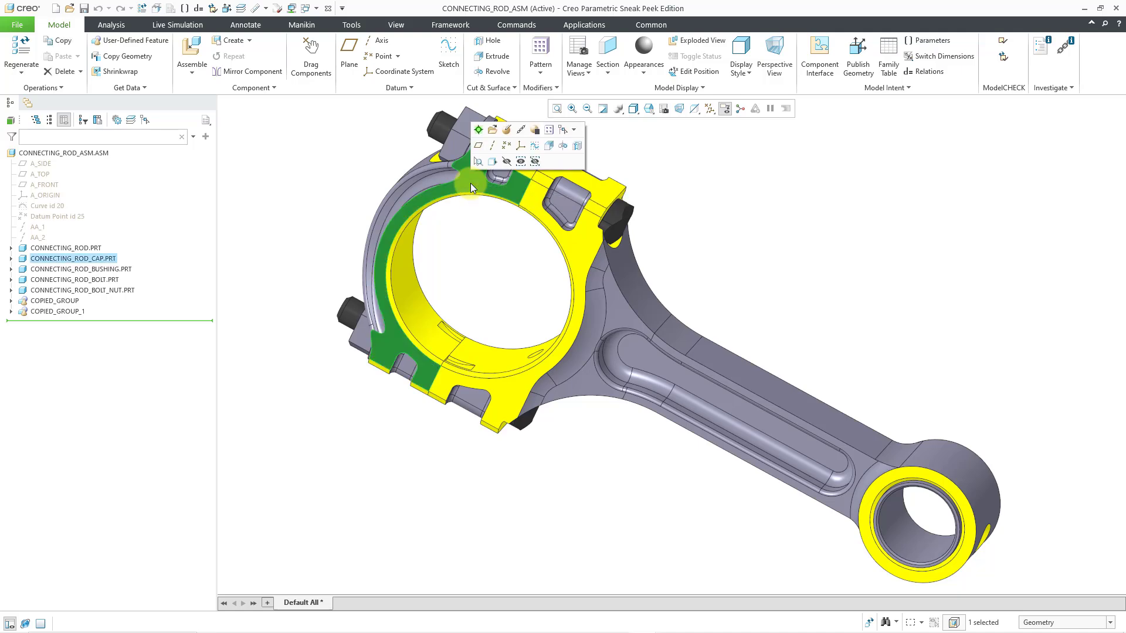
- Open the connecting rod cap on its own and switch it to Creo Simulate's Refine Model tools
click(493, 131)
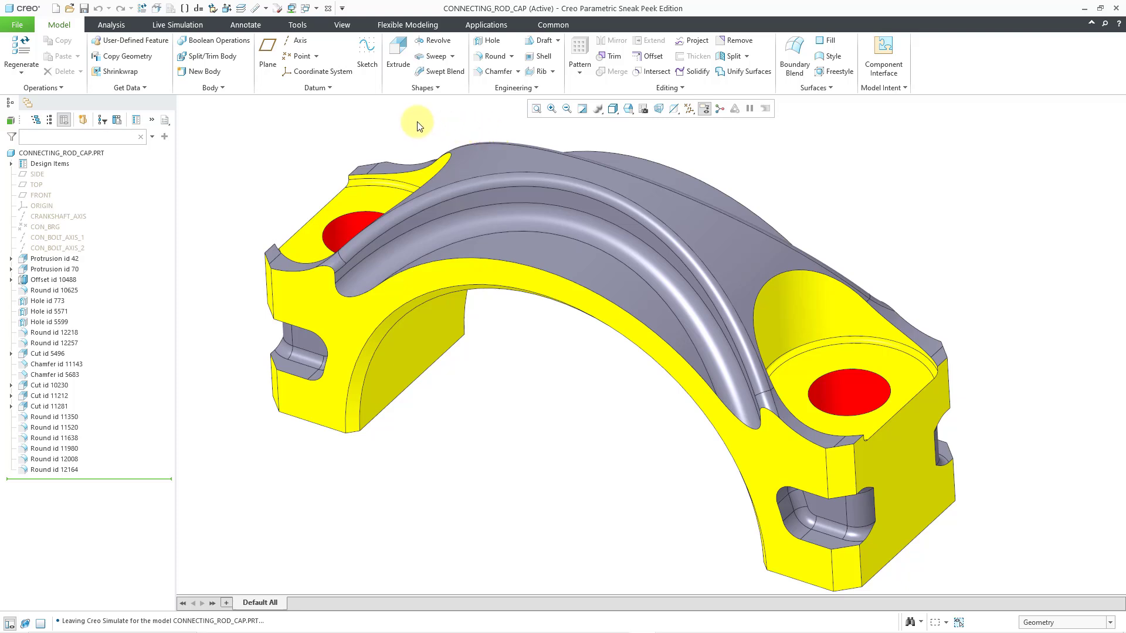
click(469, 27)
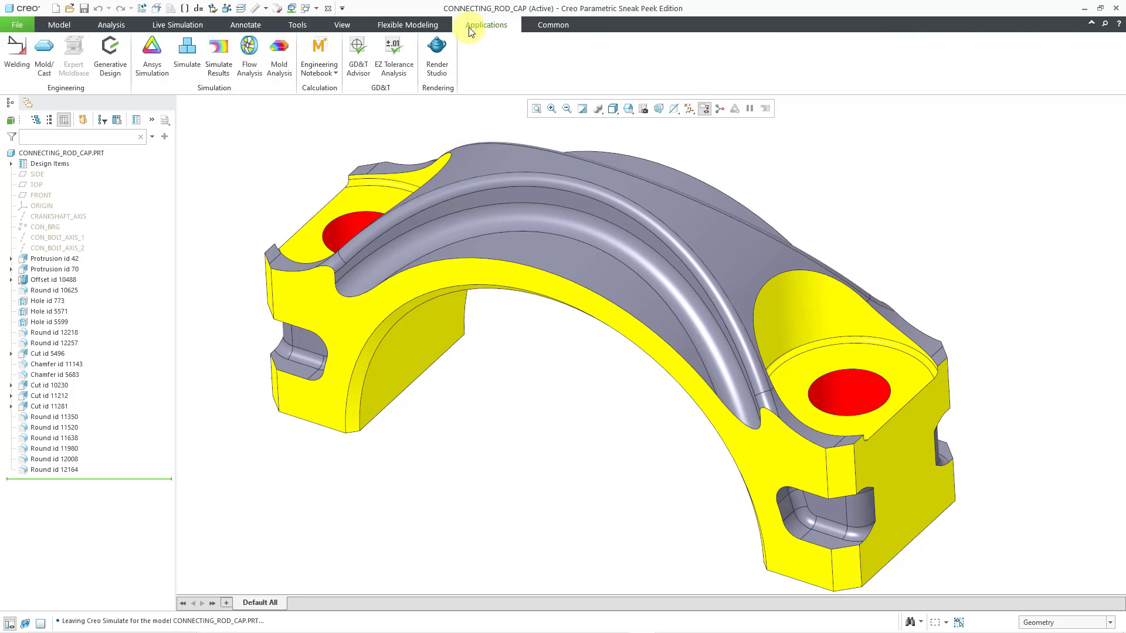
click(195, 73)
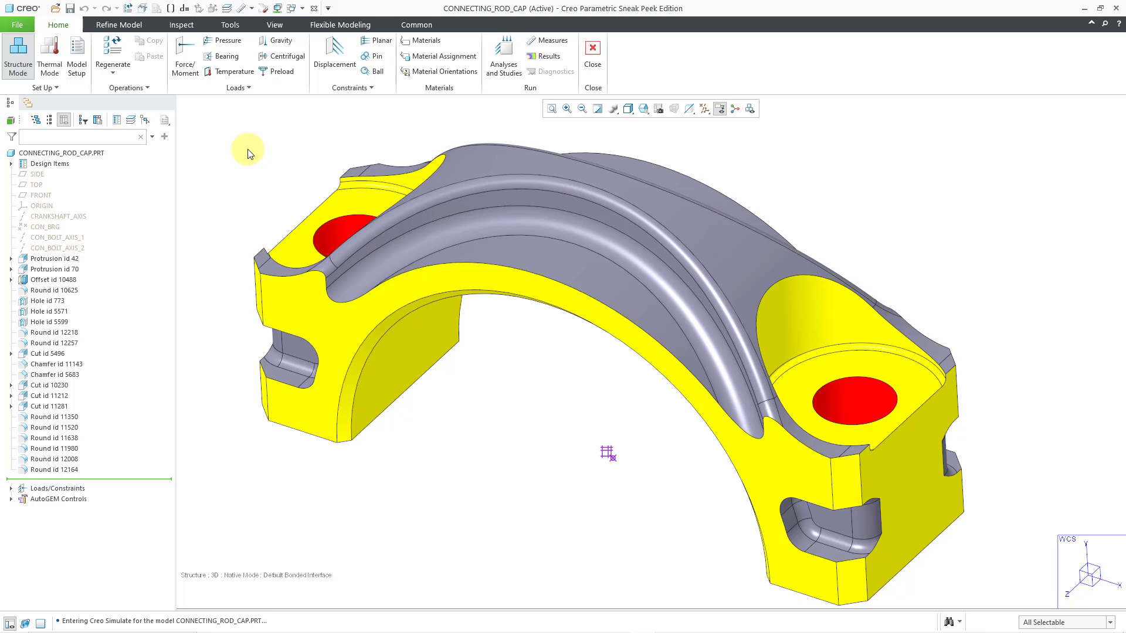
click(119, 25)
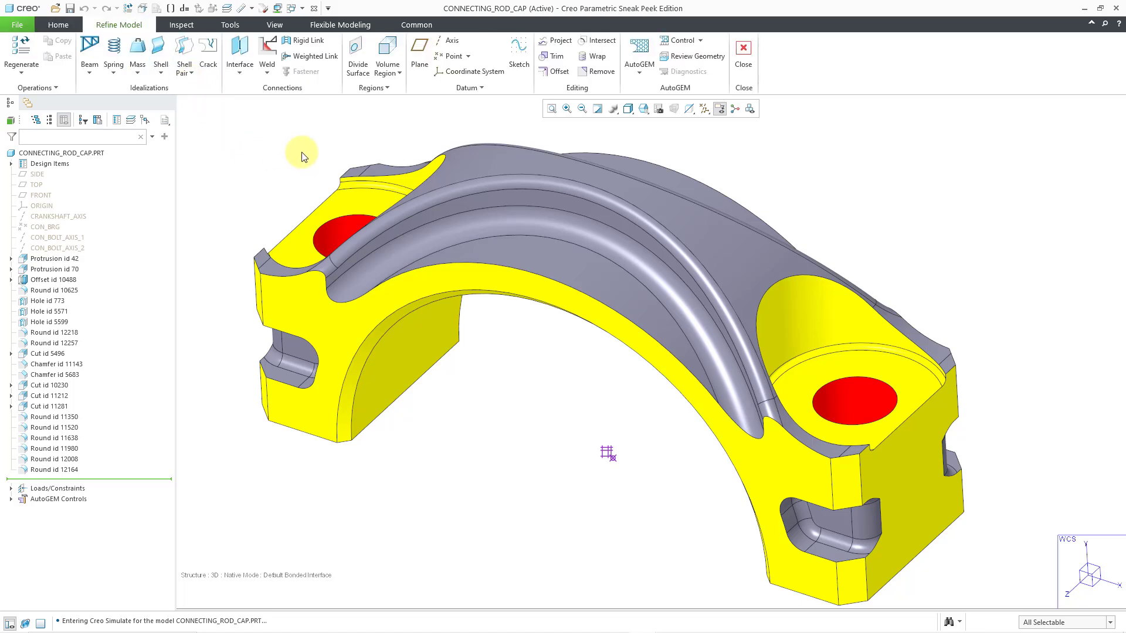
- Start an extruded volume region sketched on the right bolt boss's top face
click(393, 75)
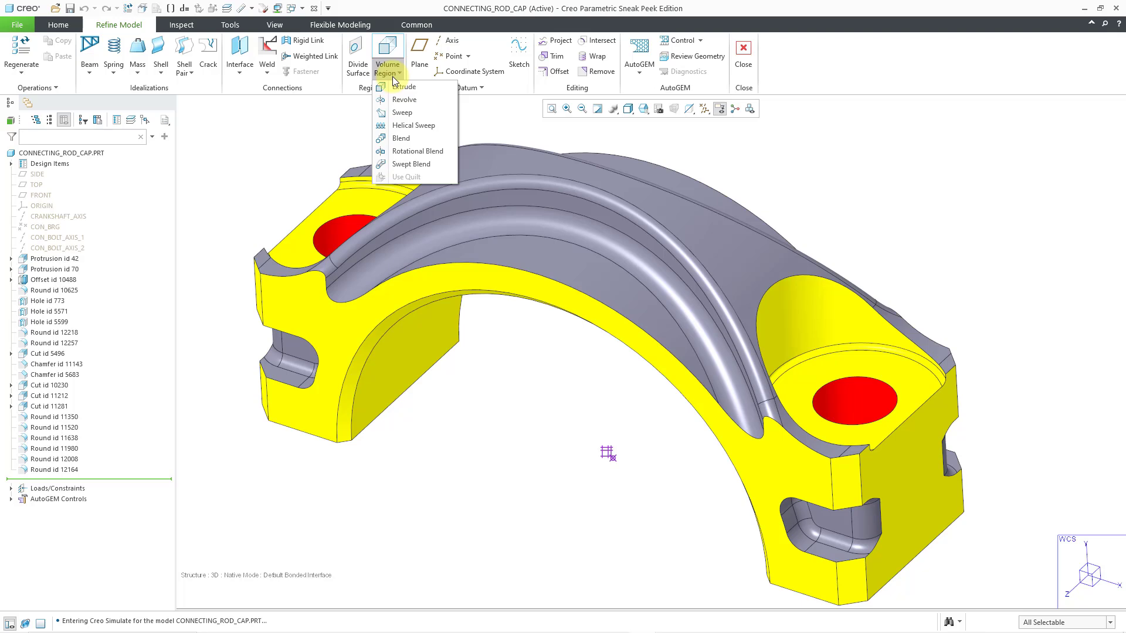
click(442, 90)
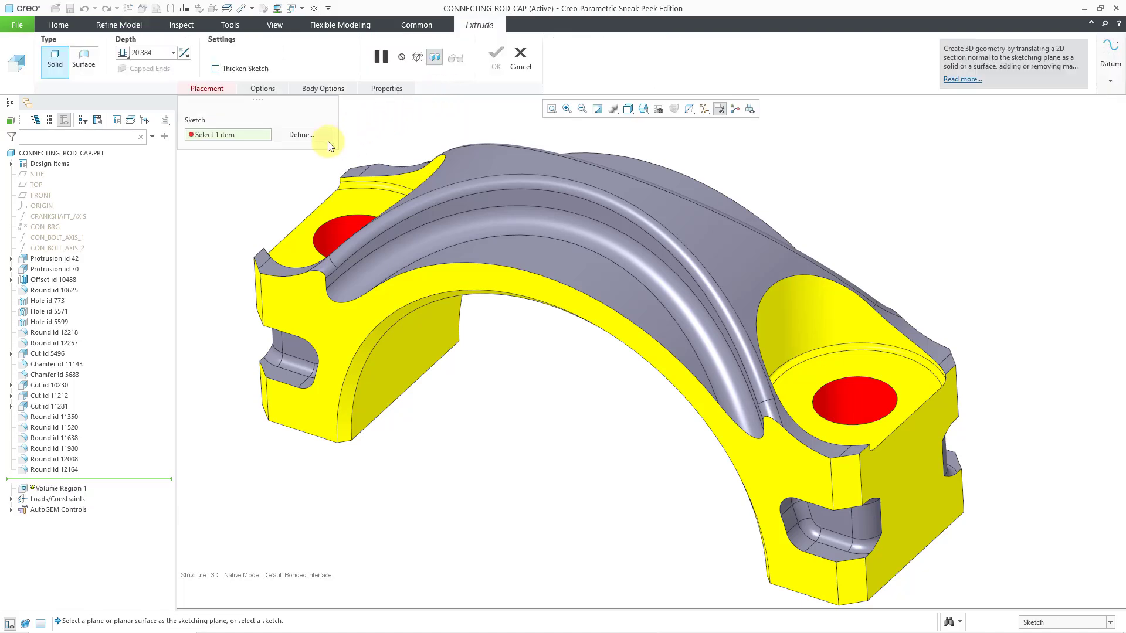
click(299, 135)
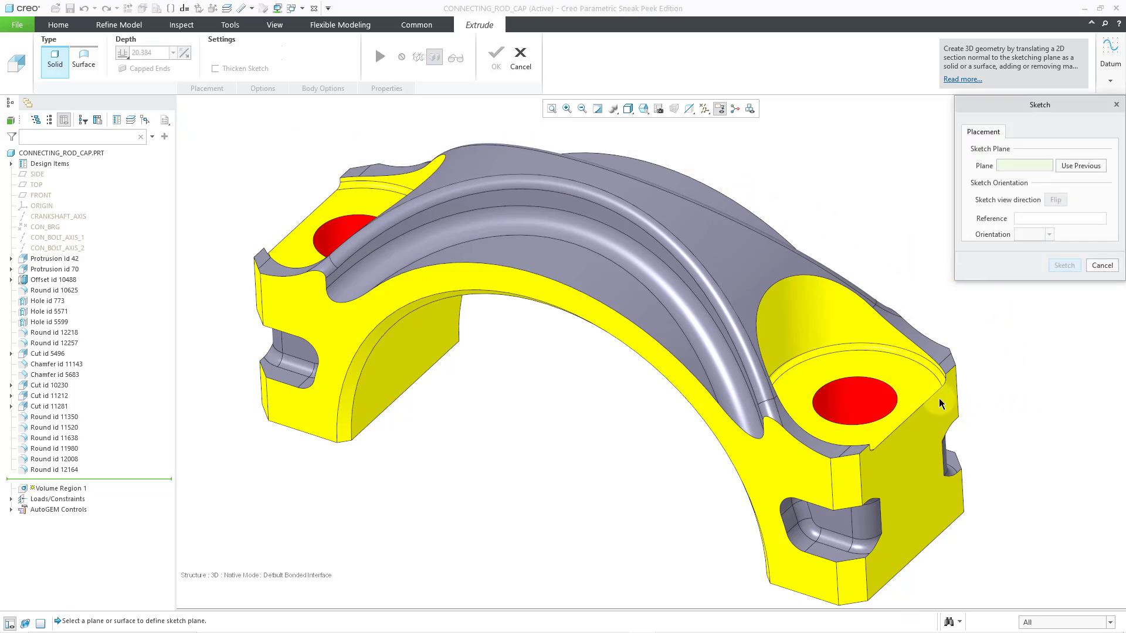
click(910, 382)
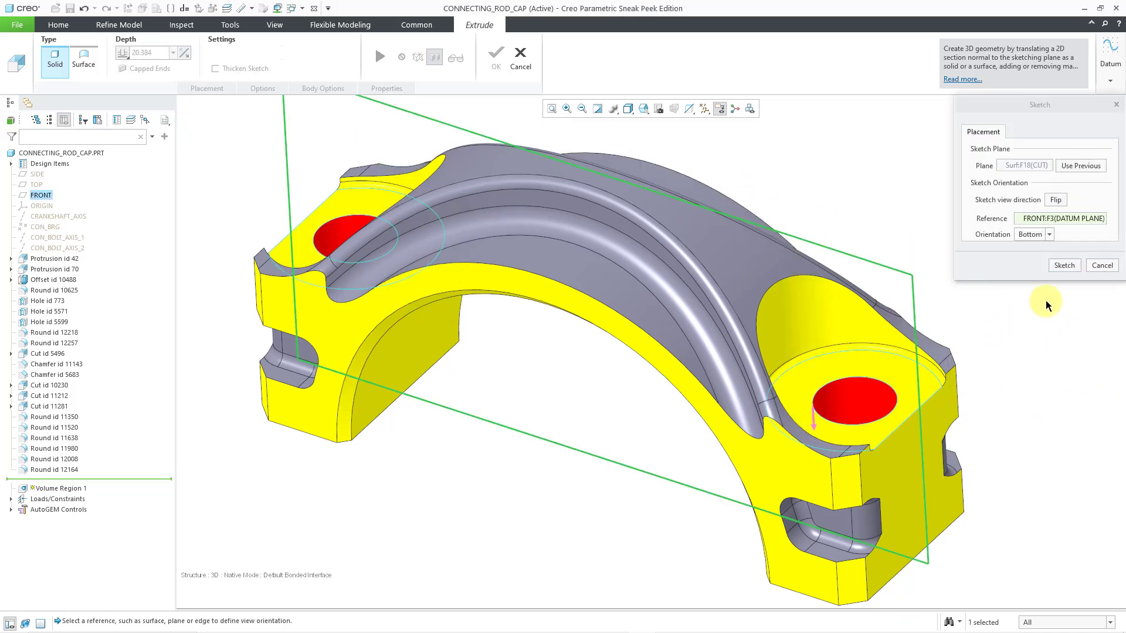
click(1064, 266)
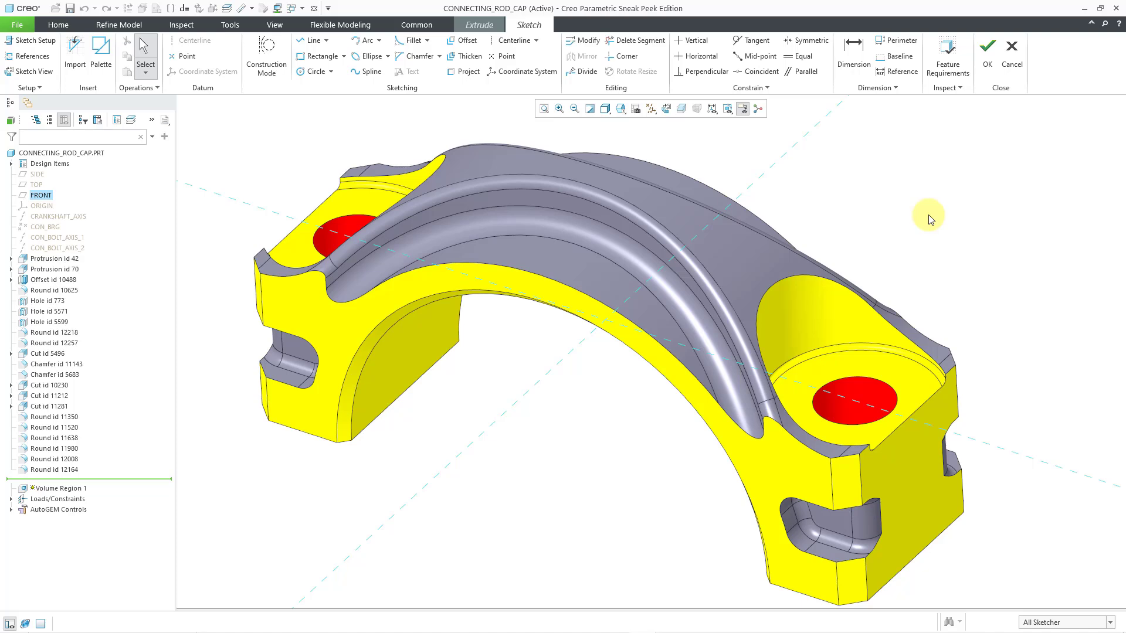
- Add the right bolt hole surface as a sketch reference
right_click(928, 220)
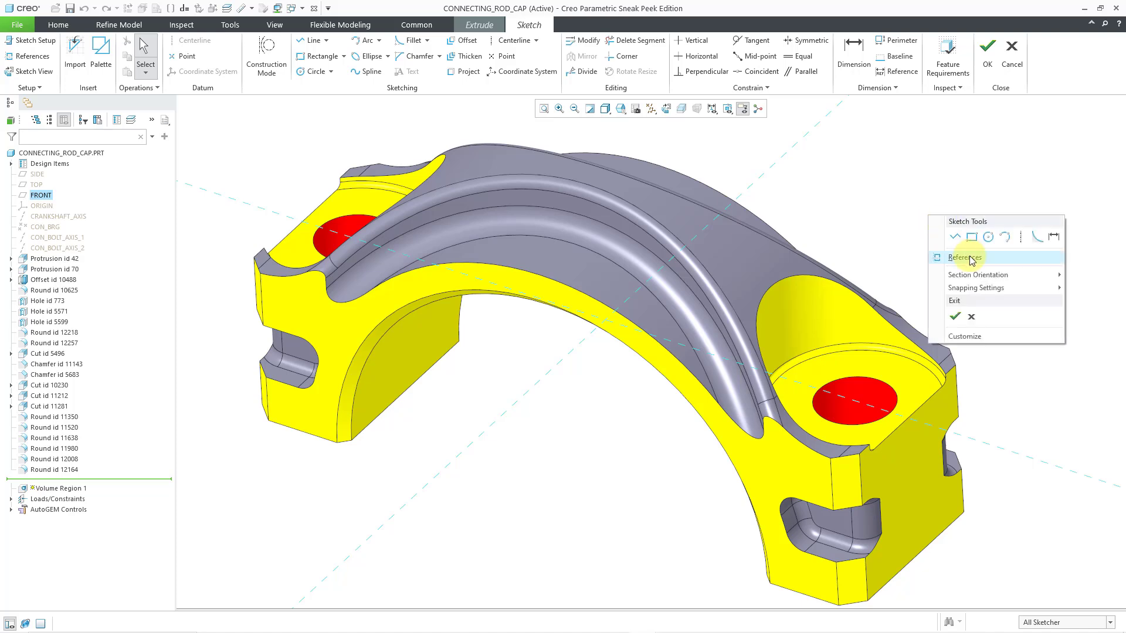
click(992, 259)
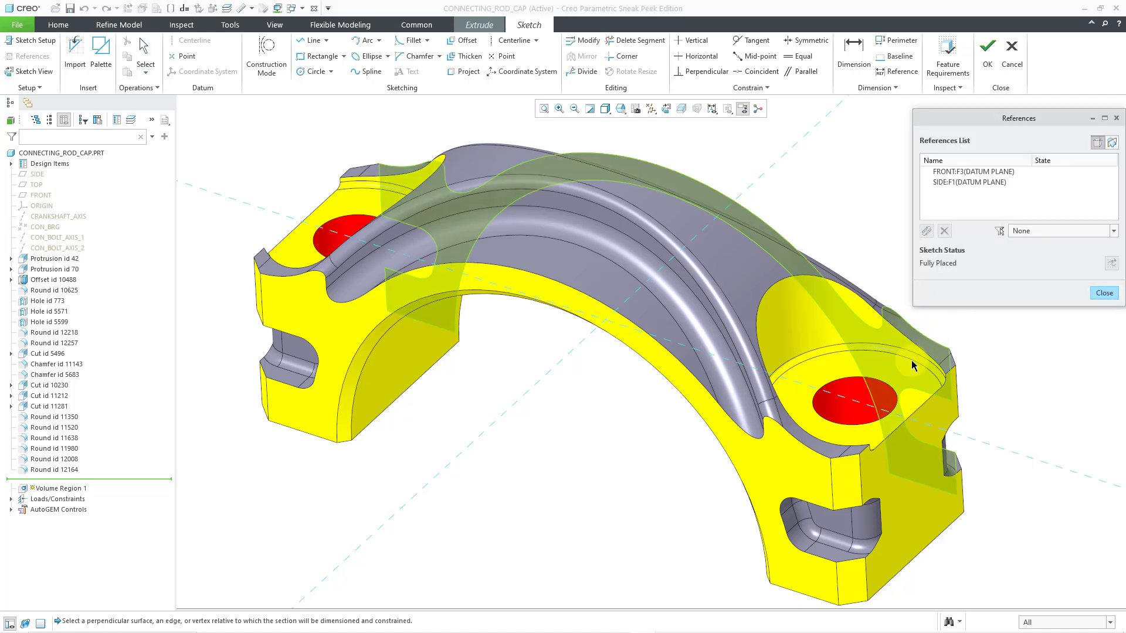
click(867, 398)
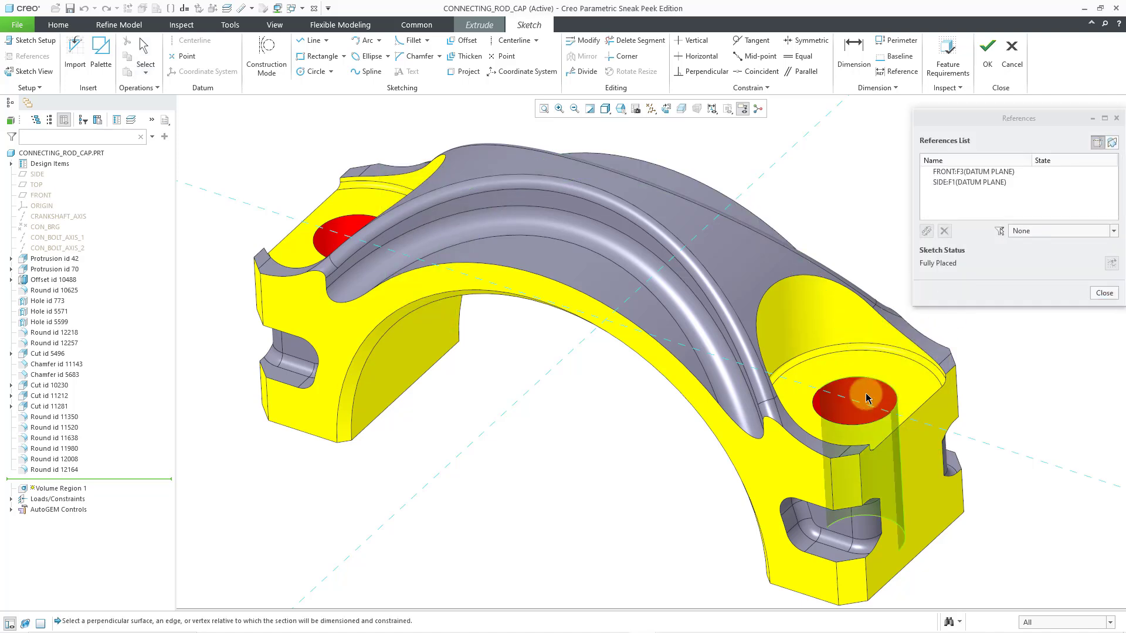
click(1102, 294)
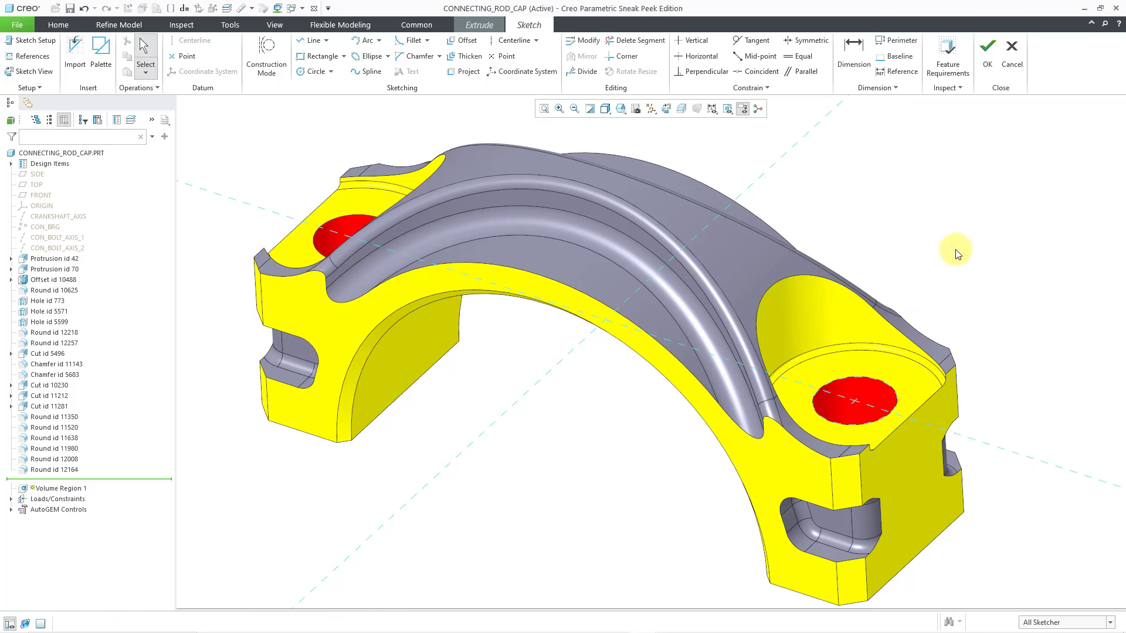
- Draw a circle of diameter 16.5 centred on the right bolt hole and finish the sketch
right_click(955, 249)
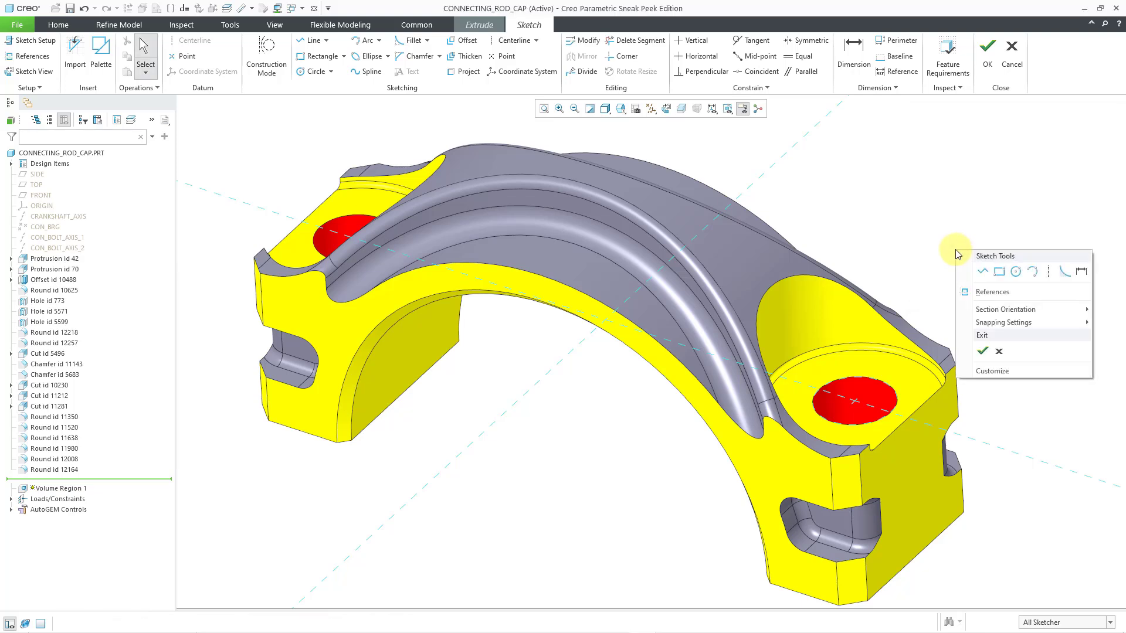
click(1019, 280)
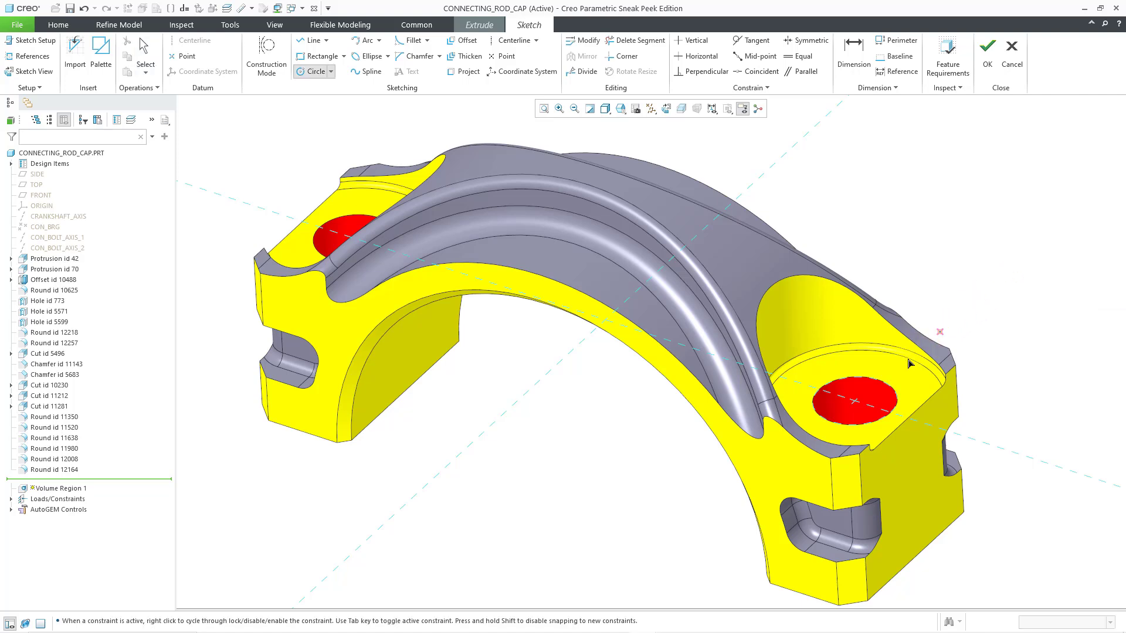
click(854, 401)
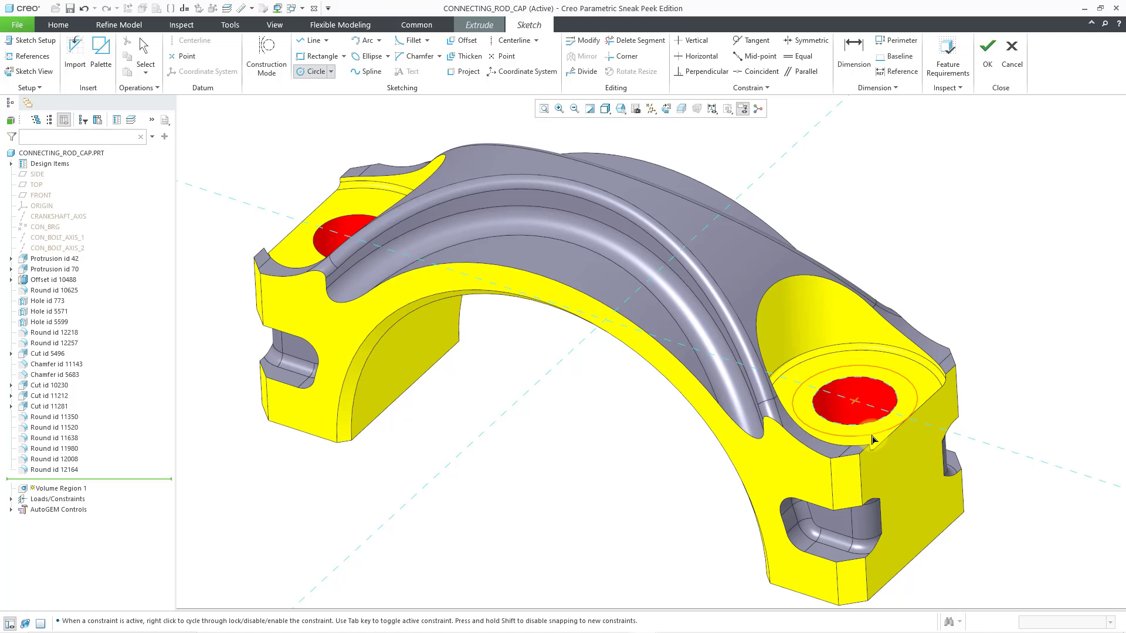
click(910, 423)
middle_click(977, 280)
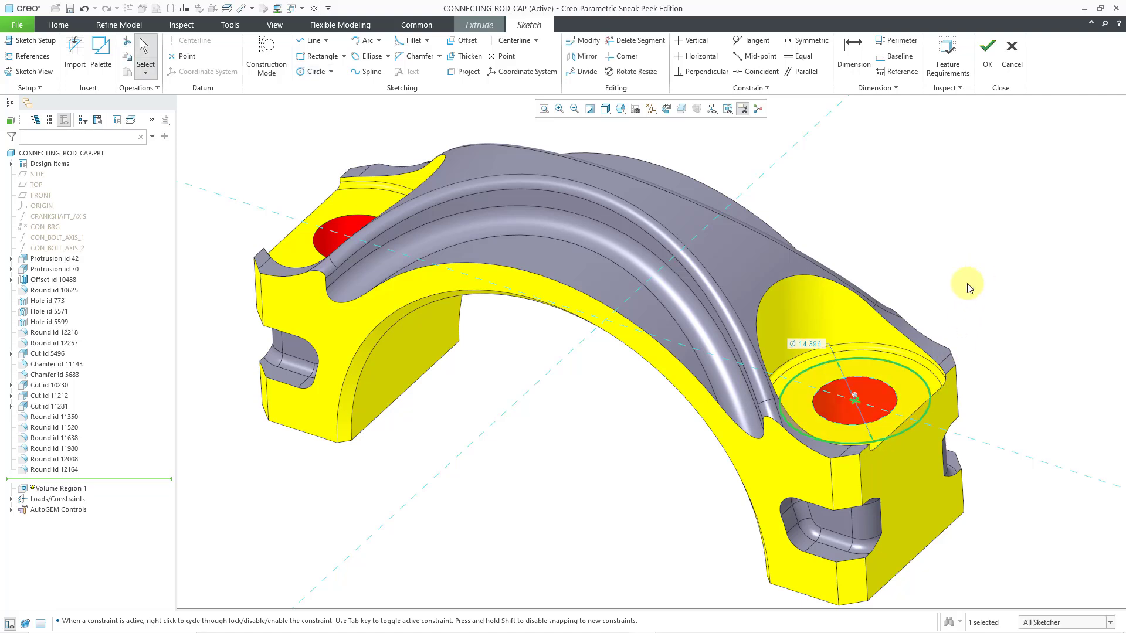
double_click(815, 346)
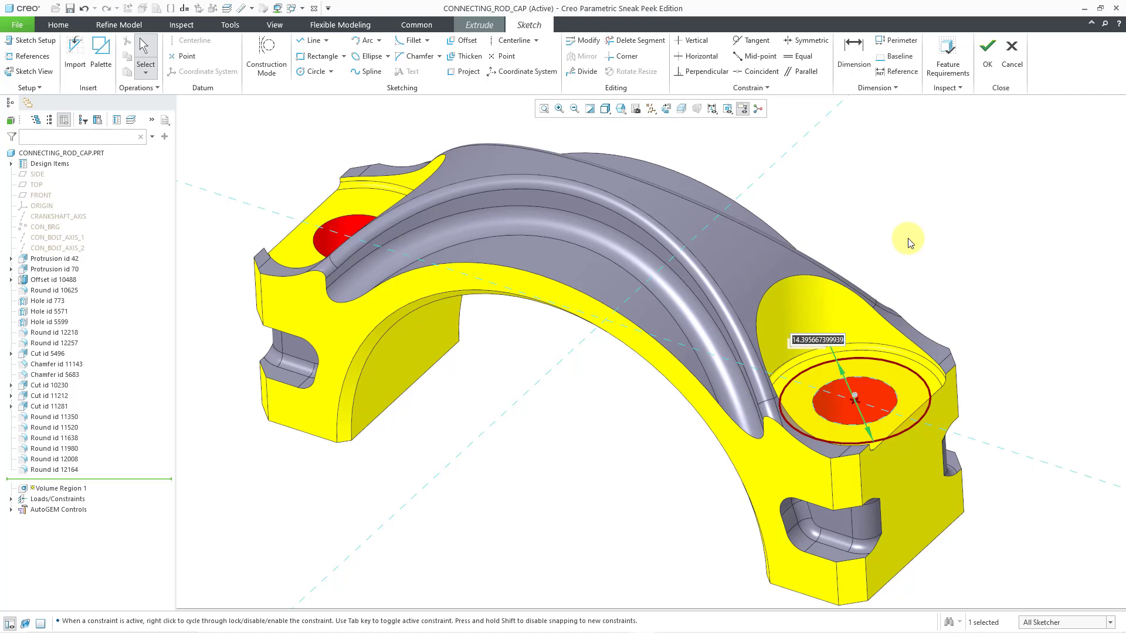
text(16.5)
key(Return)
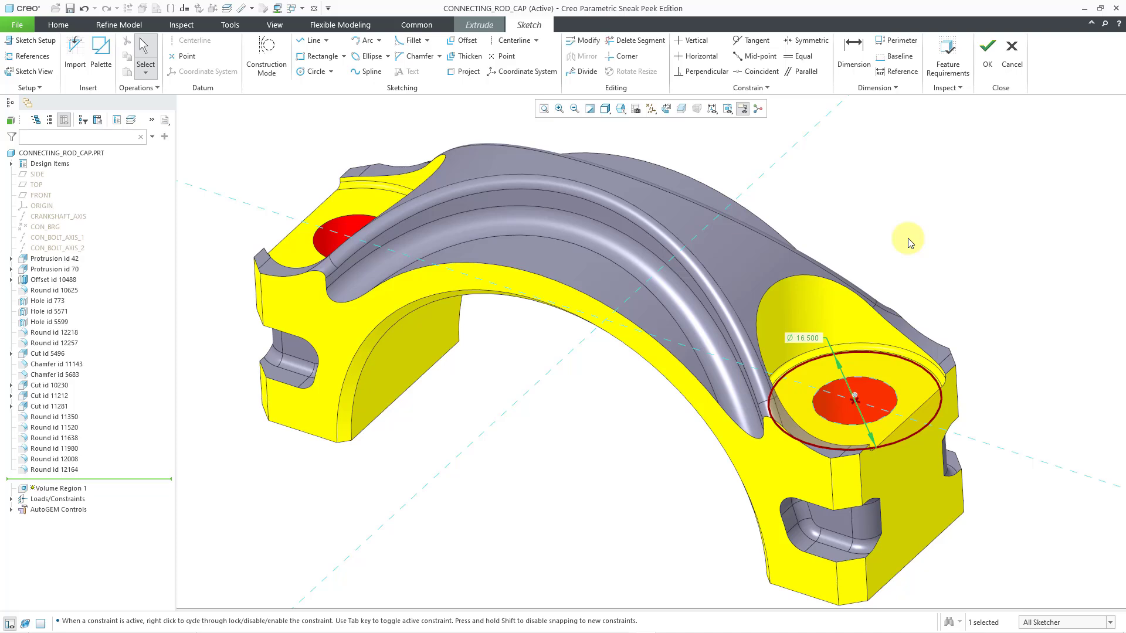
click(986, 72)
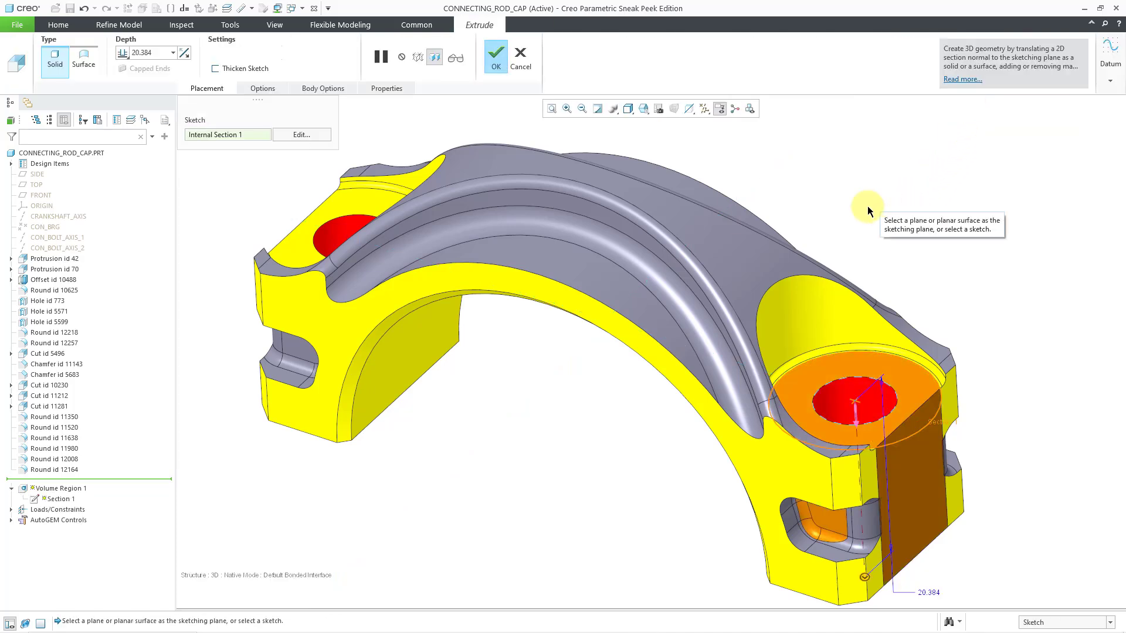
- Set the volume region extrusion depth to Through All
scroll(772, 247, down, 2)
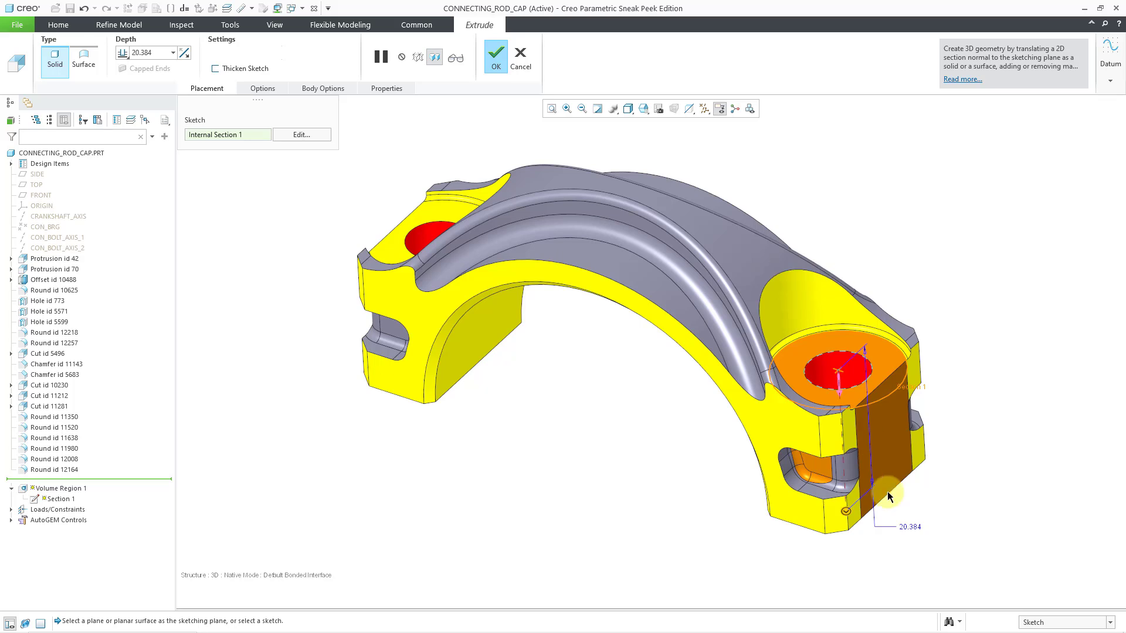
right_click(847, 513)
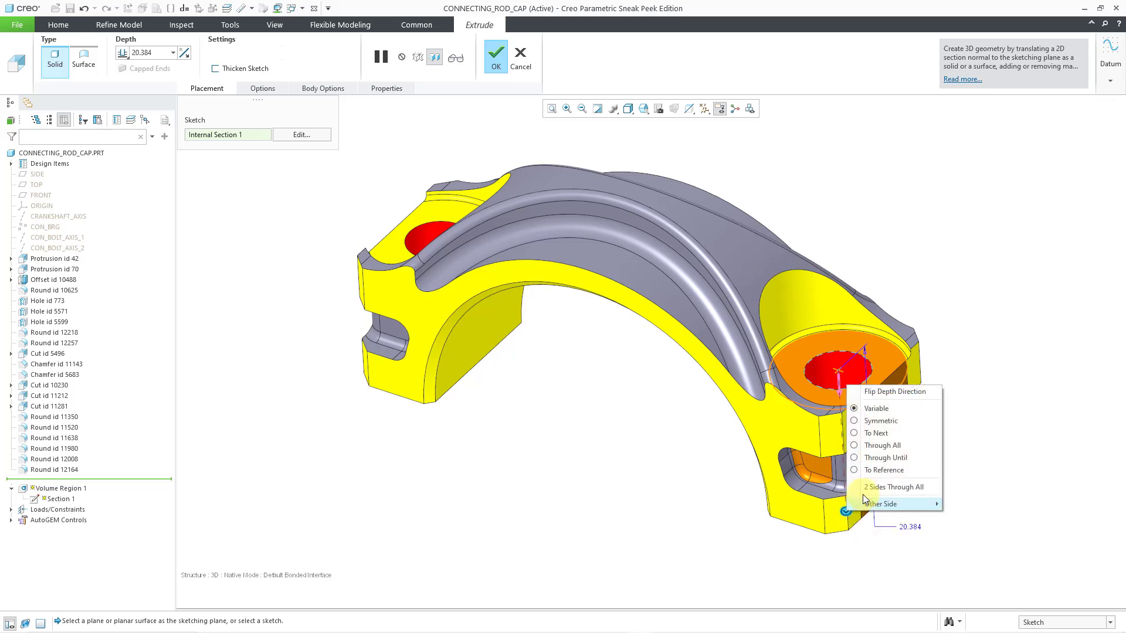
click(880, 447)
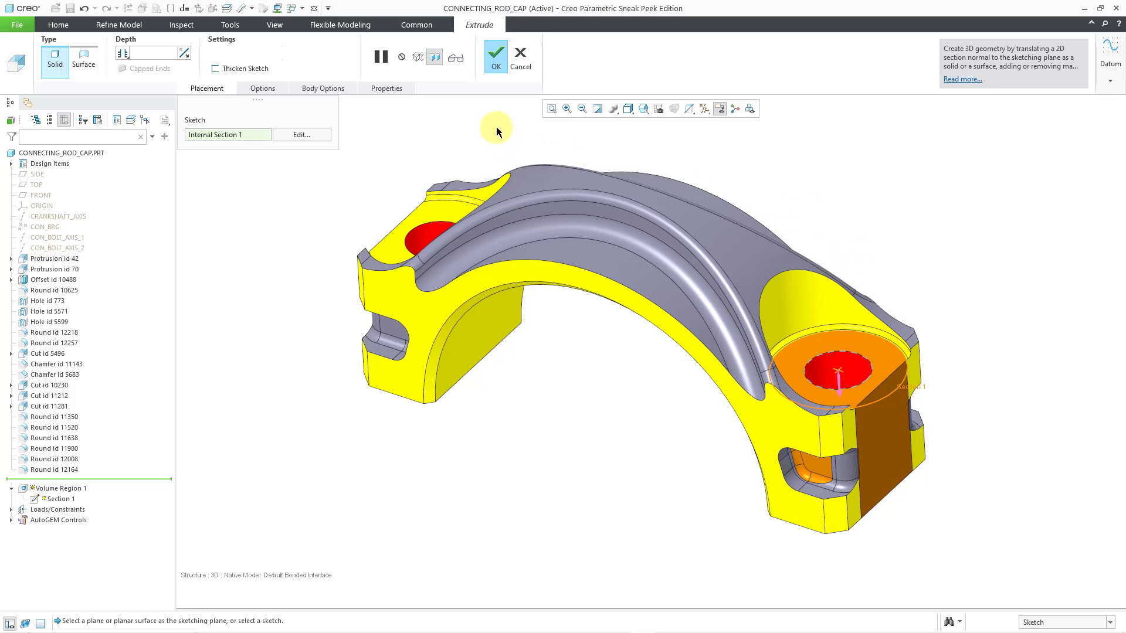
- Finish the extruded volume region, clear the selection, and show the Home structural tools
click(497, 65)
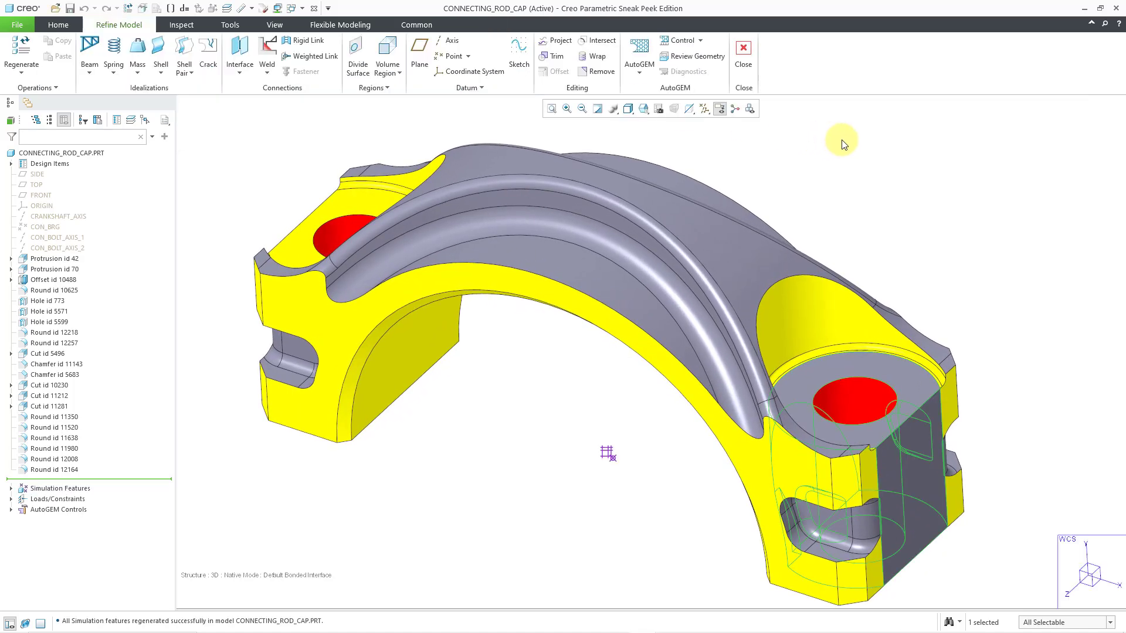
click(841, 145)
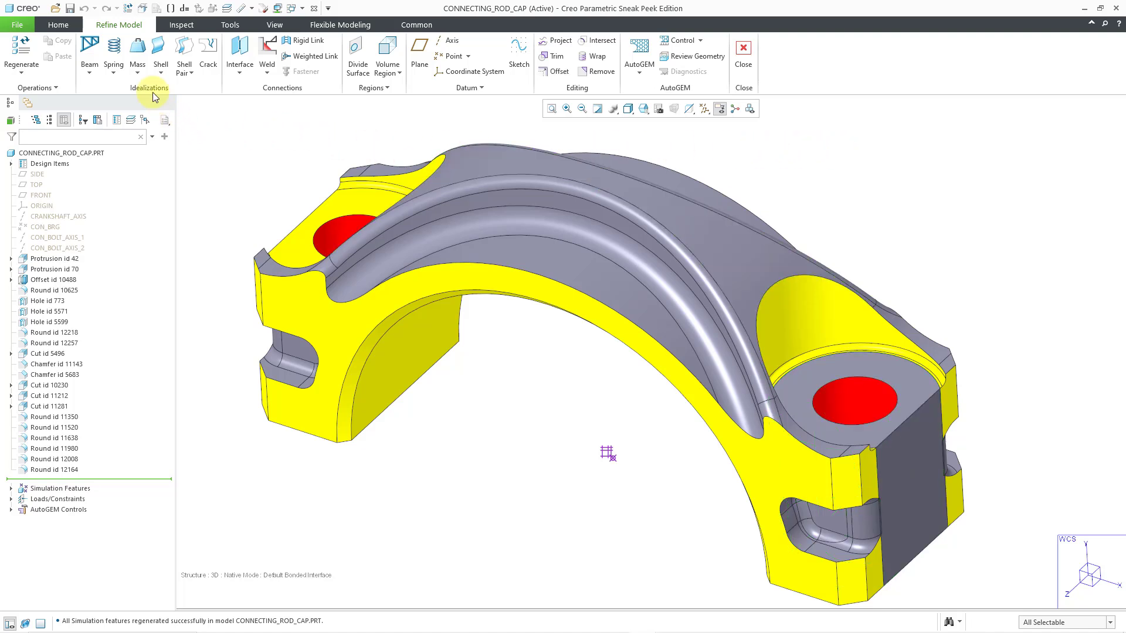
click(57, 24)
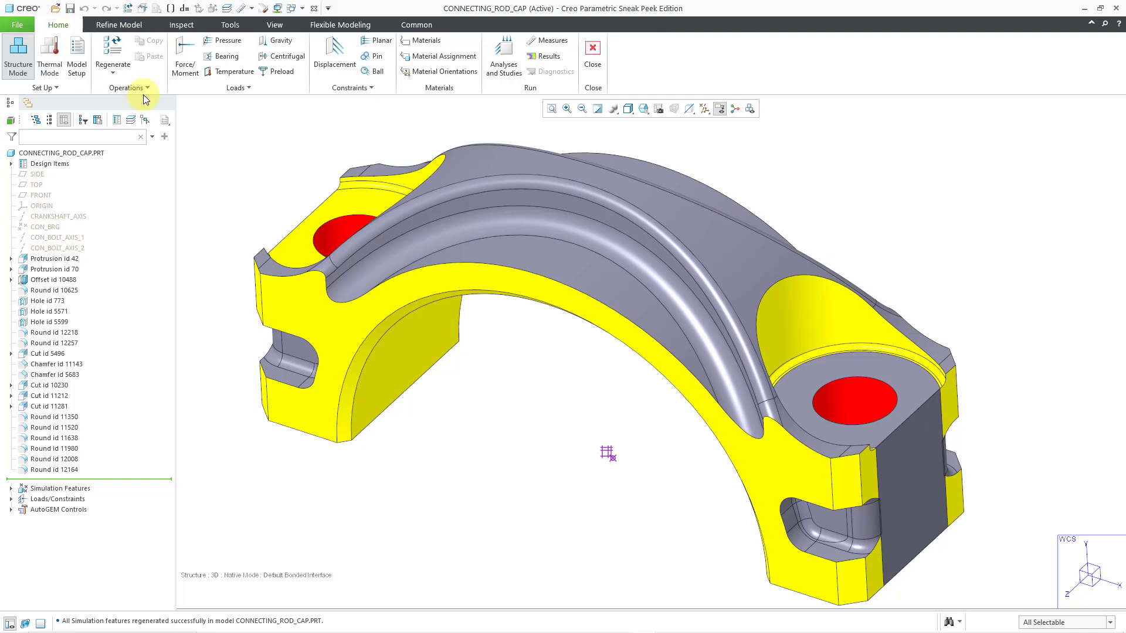
- Start a new bolt preload and rename it from Load1 to Preload_1
click(280, 75)
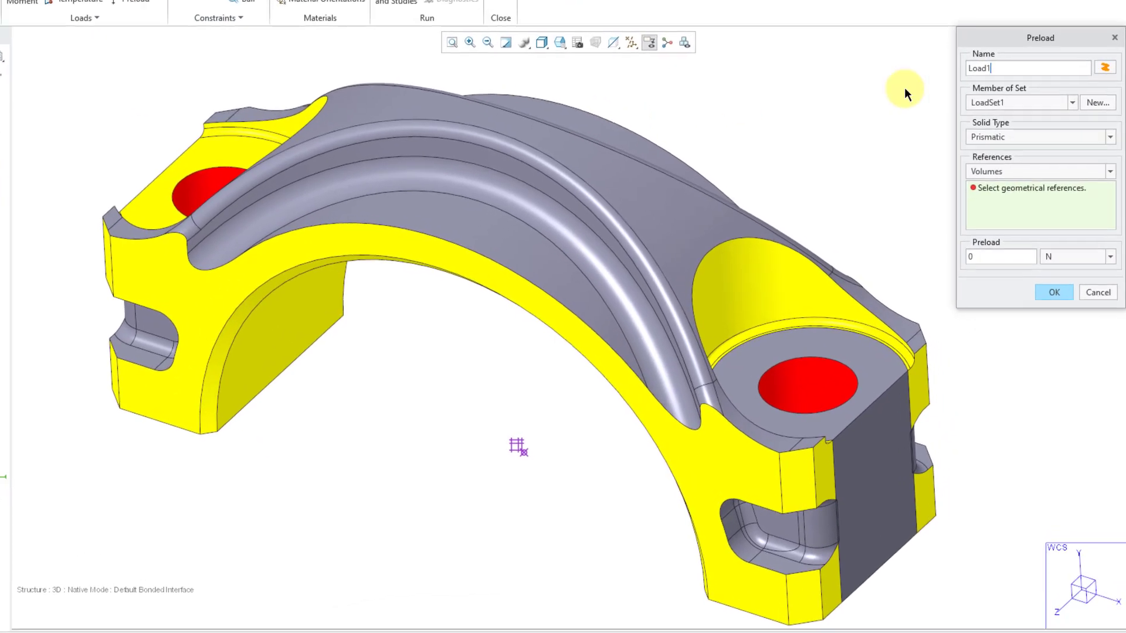
drag(1006, 68, 940, 65)
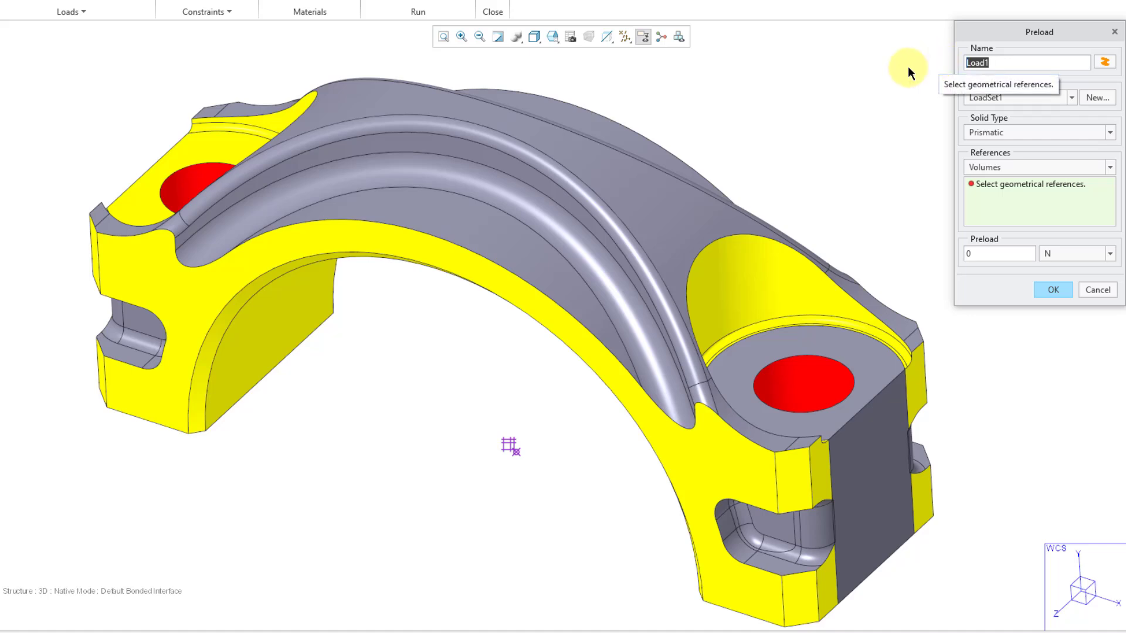
text(Preload)
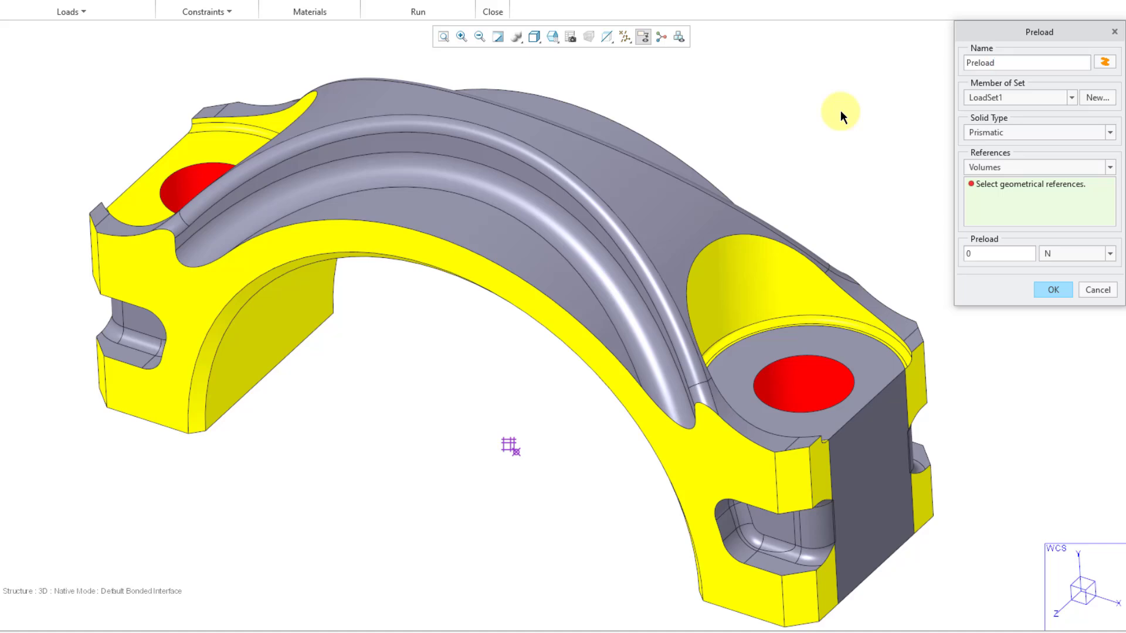
text(_1)
- Make the preload a General solid on Volume Region 1, directed by the face around the hole
click(1050, 131)
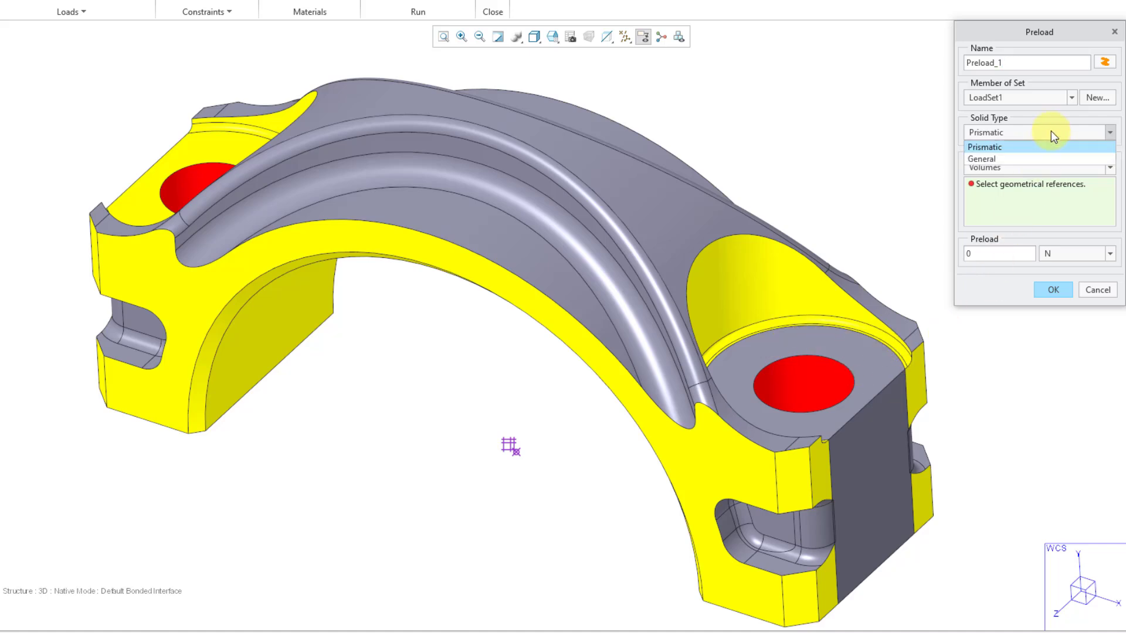
click(1032, 158)
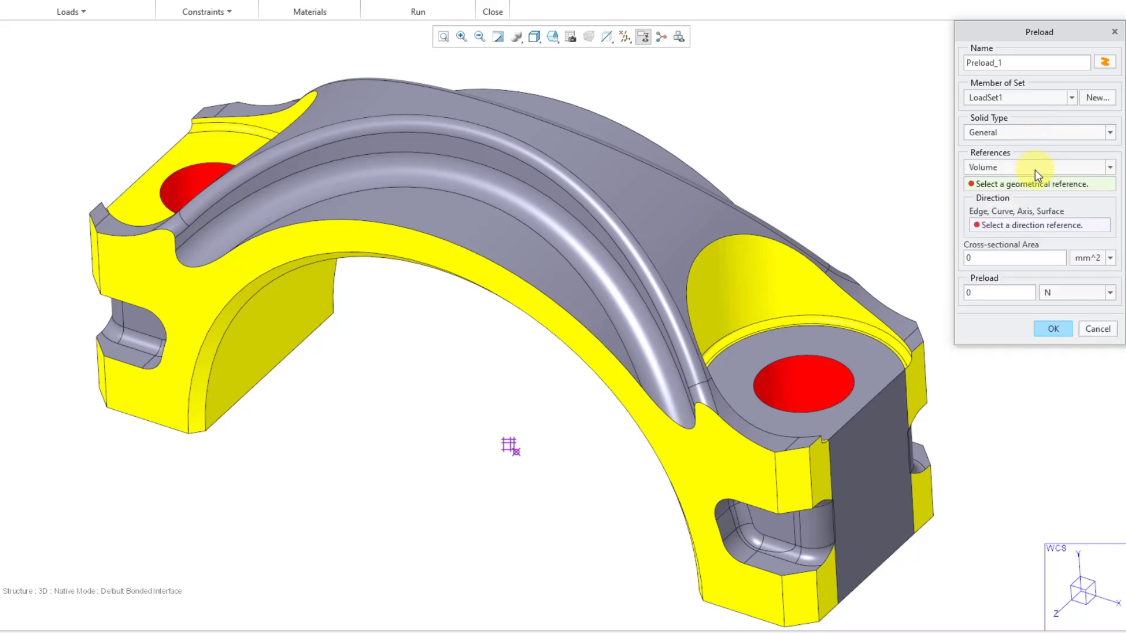
click(1037, 170)
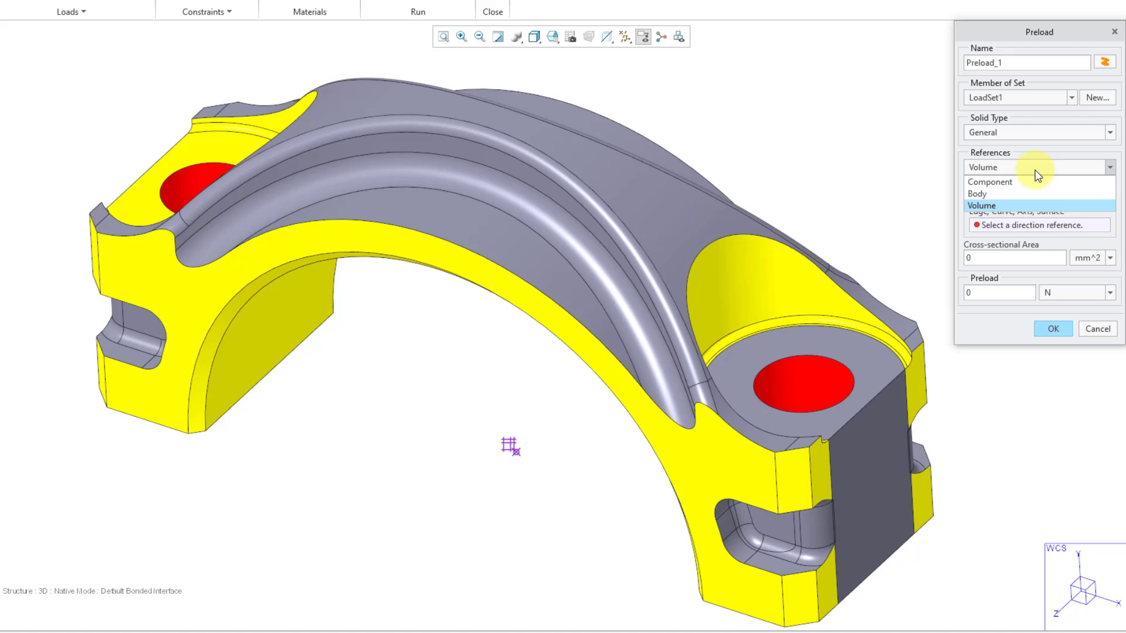
click(1025, 202)
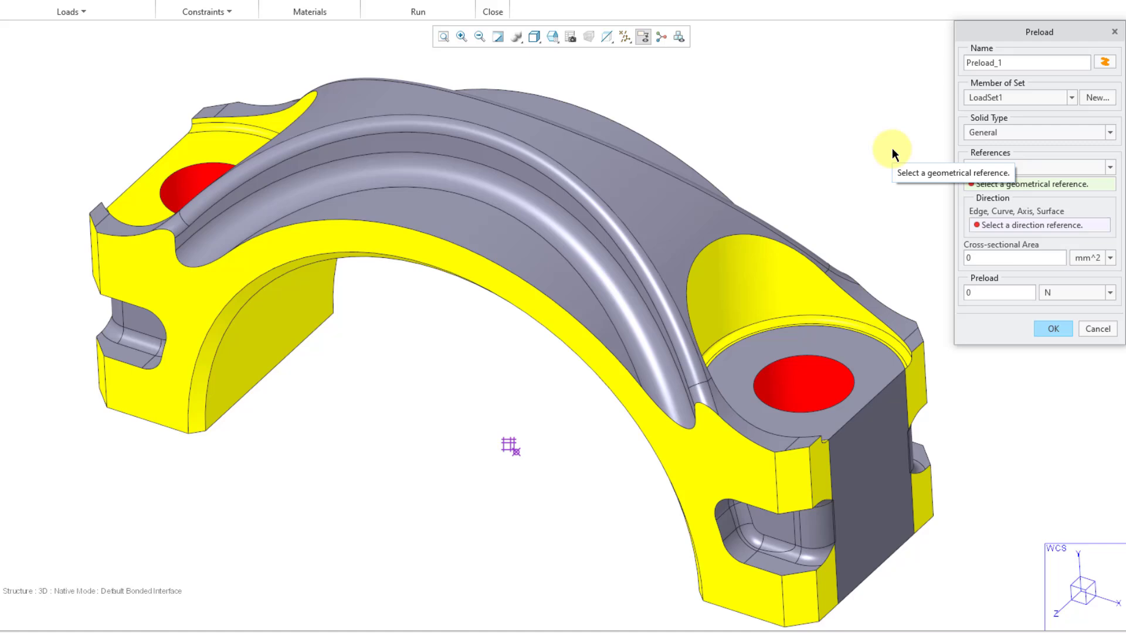
click(856, 369)
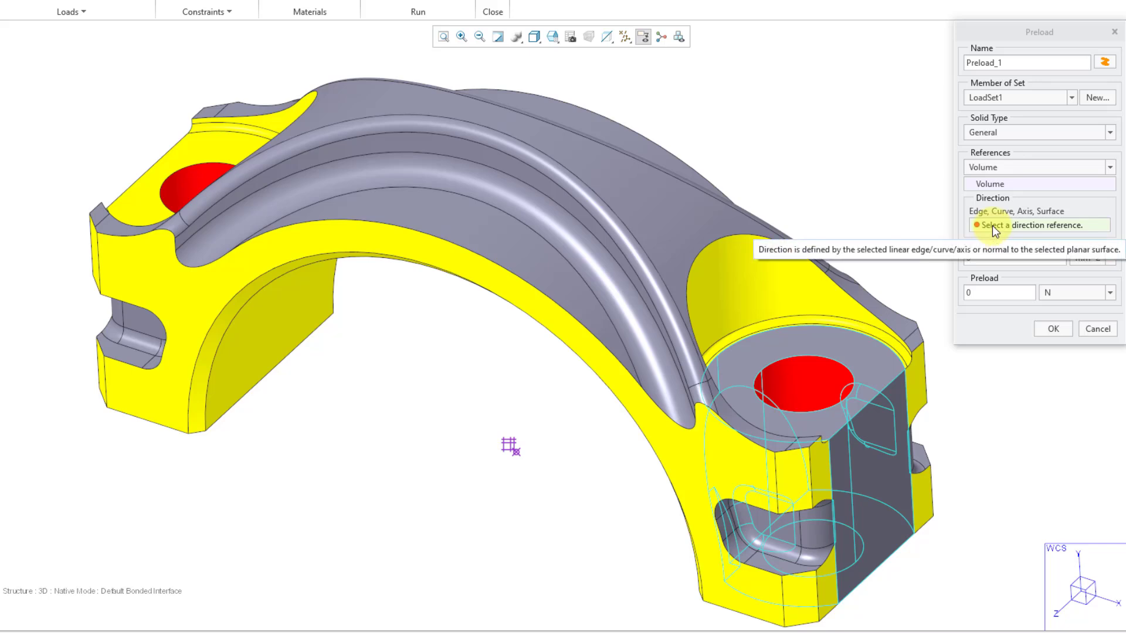
click(871, 356)
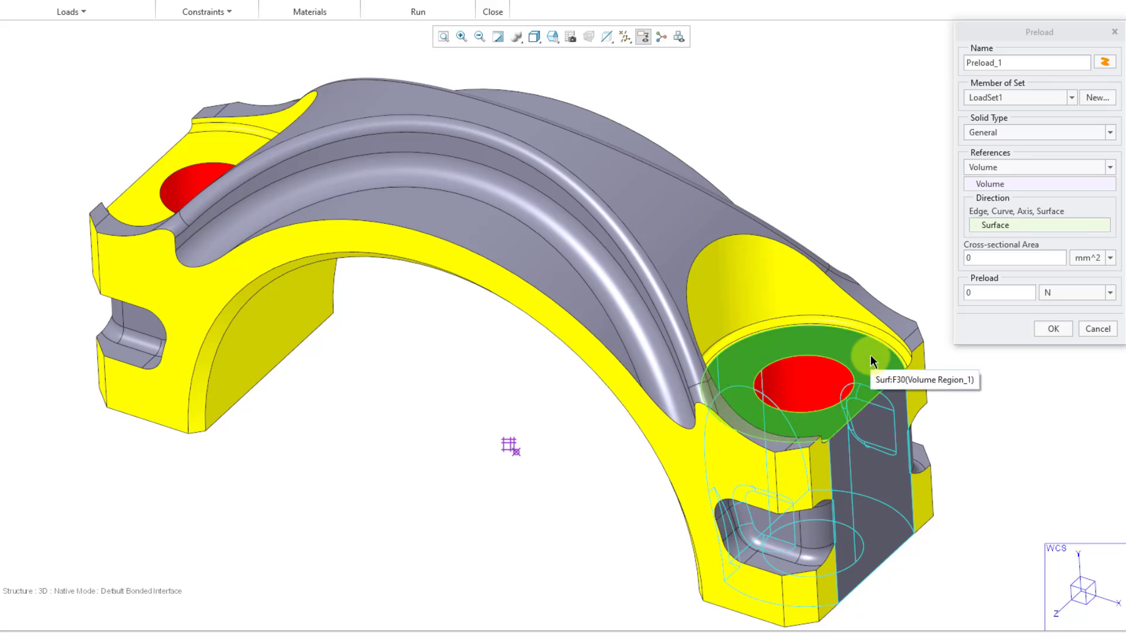
click(989, 263)
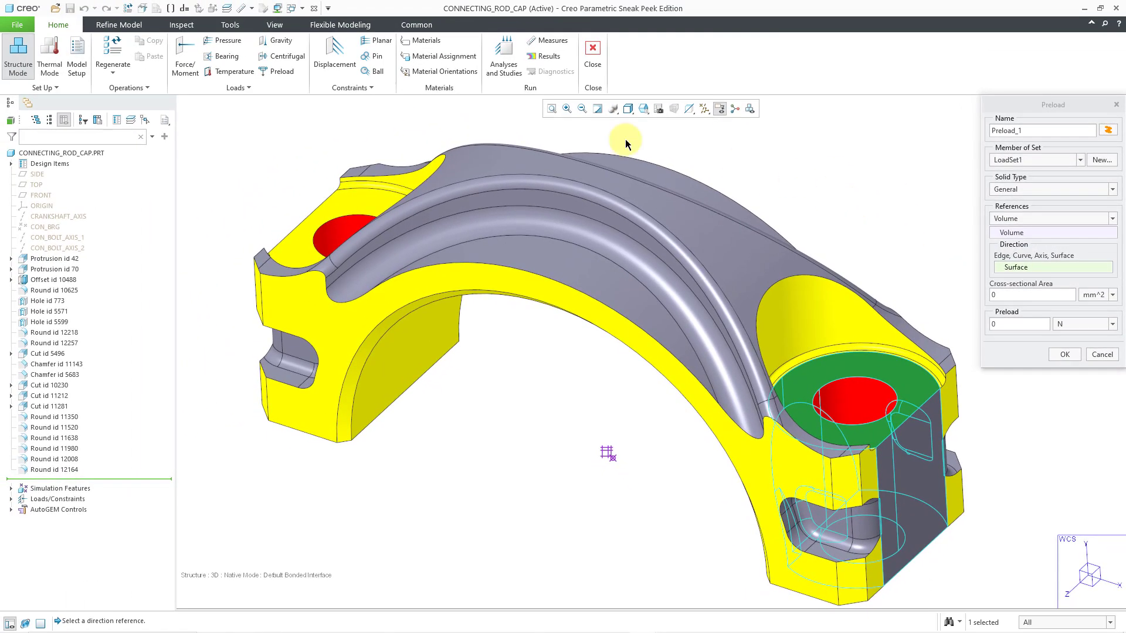
click(179, 24)
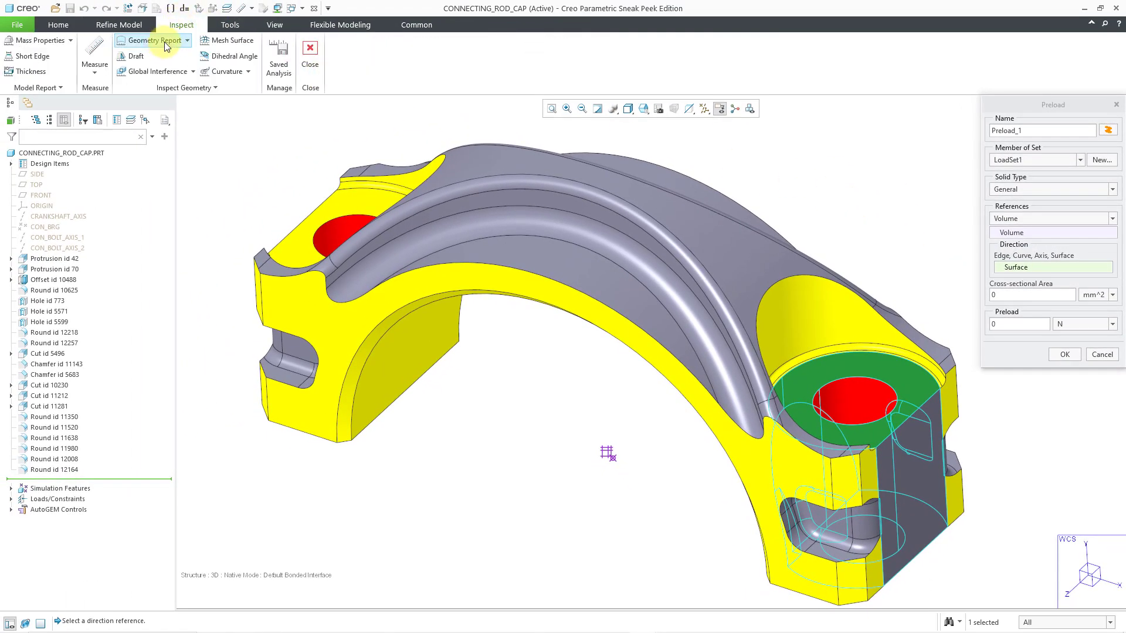
click(71, 40)
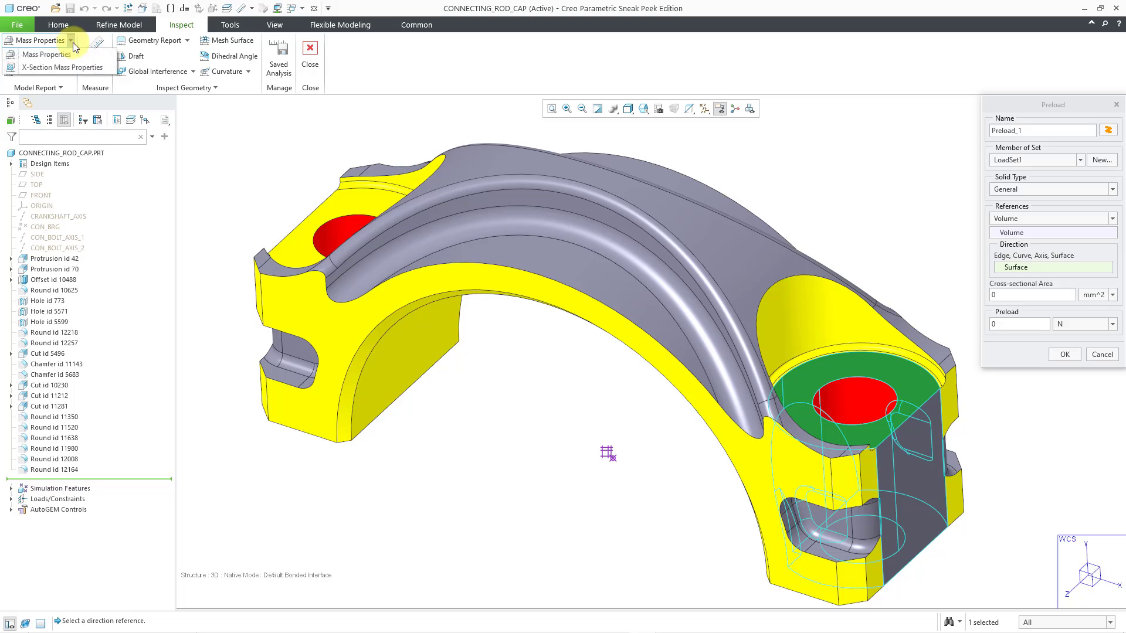
click(72, 27)
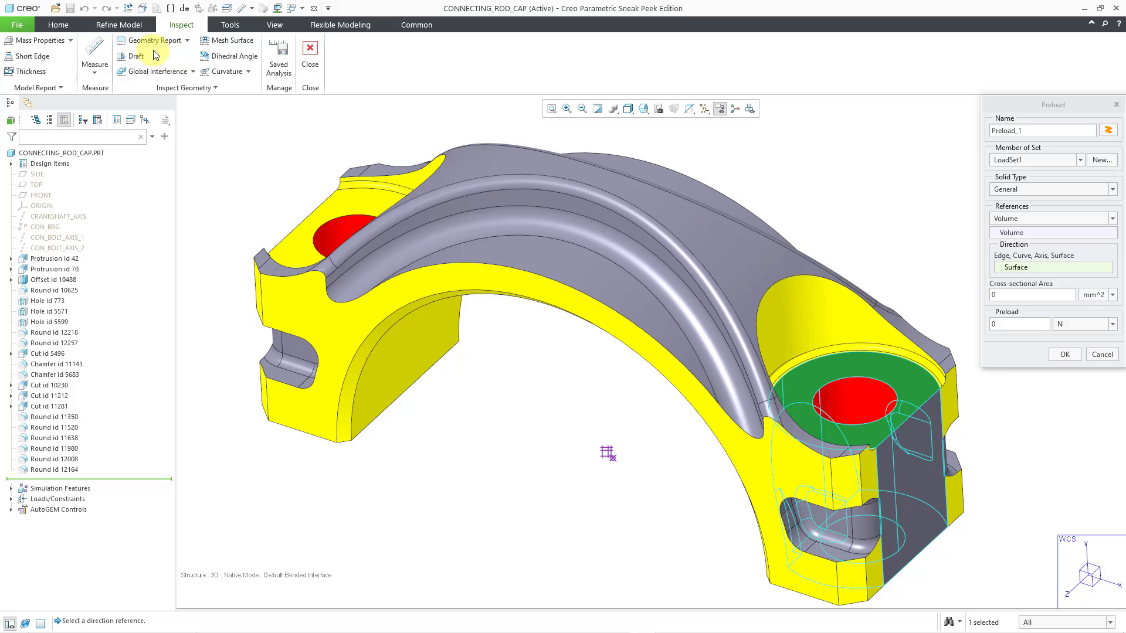
click(65, 26)
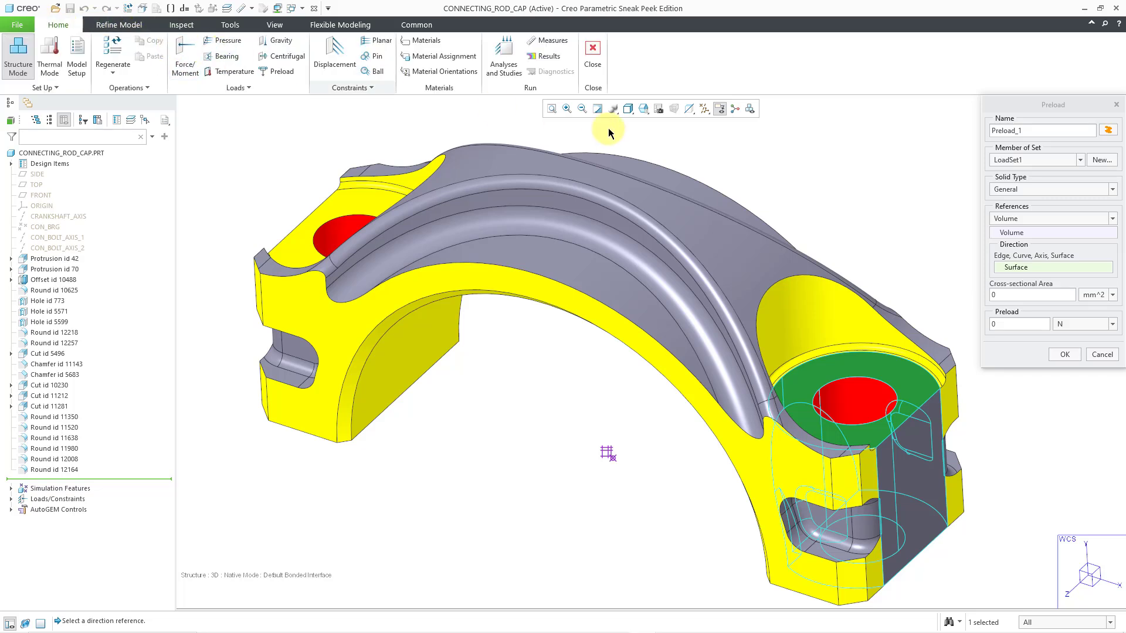
- Enter a 70 mm^2 cross-sectional area and set the preload force to 18 kN
click(1113, 296)
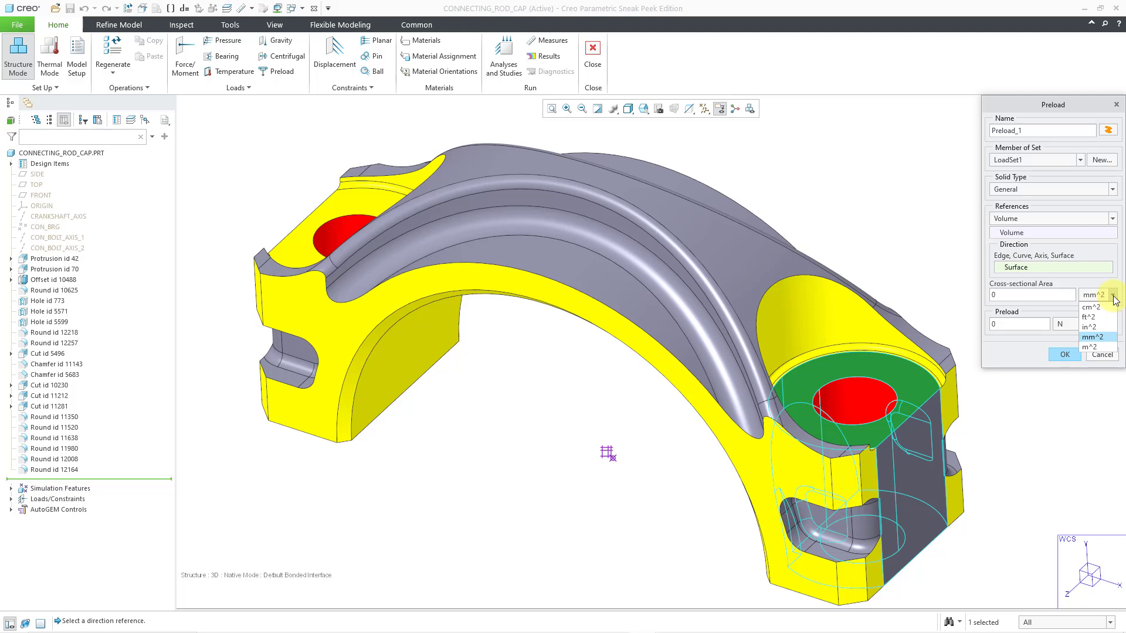
click(1038, 295)
click(1040, 296)
text(70)
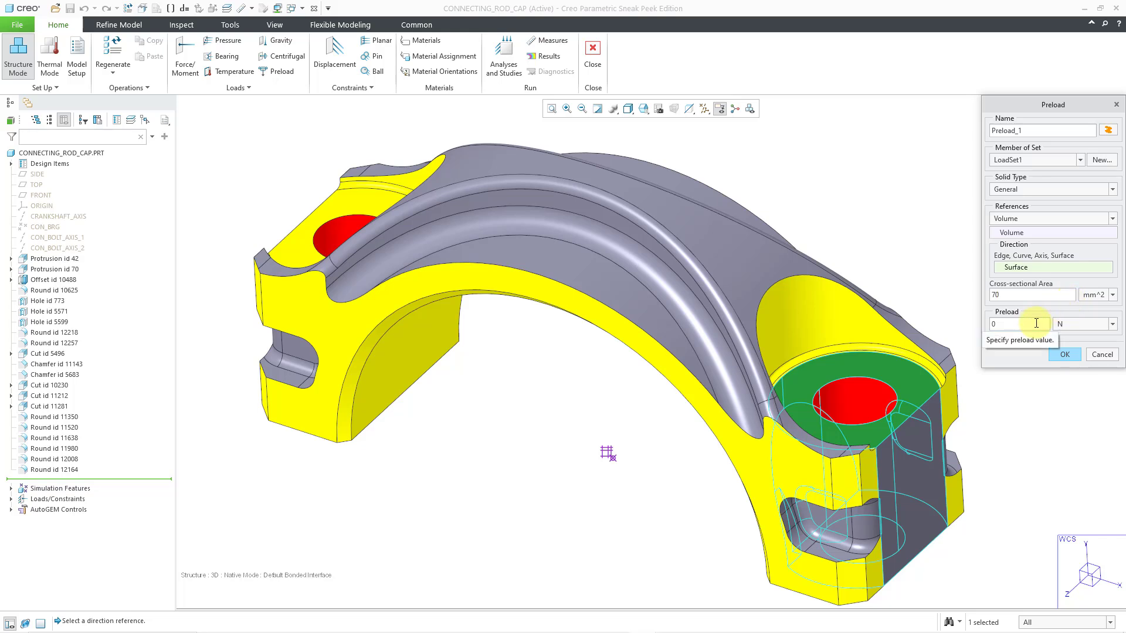
click(1085, 326)
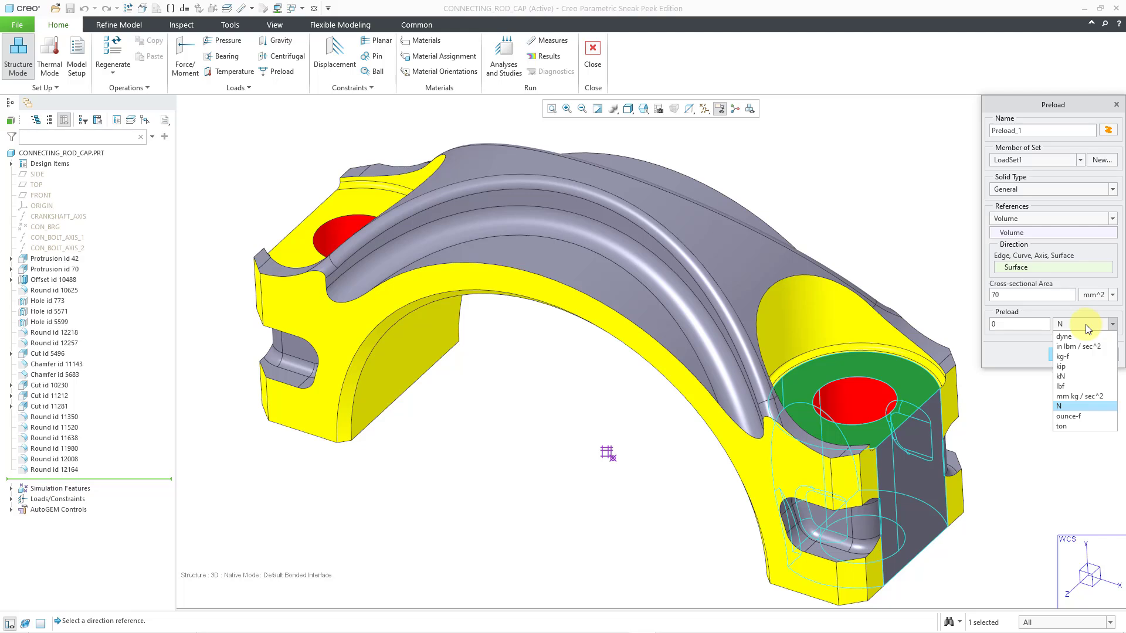
click(1075, 376)
double_click(1011, 331)
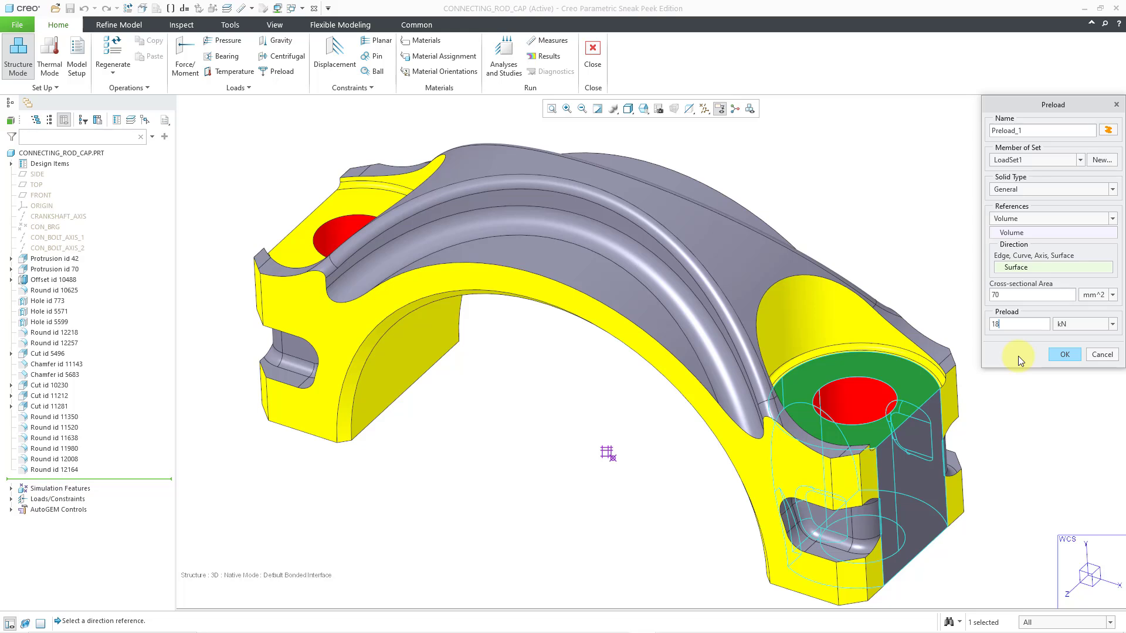
- Confirm the 18 kN preload and expand LoadSet1 in the model tree to show Preload_1
click(1065, 355)
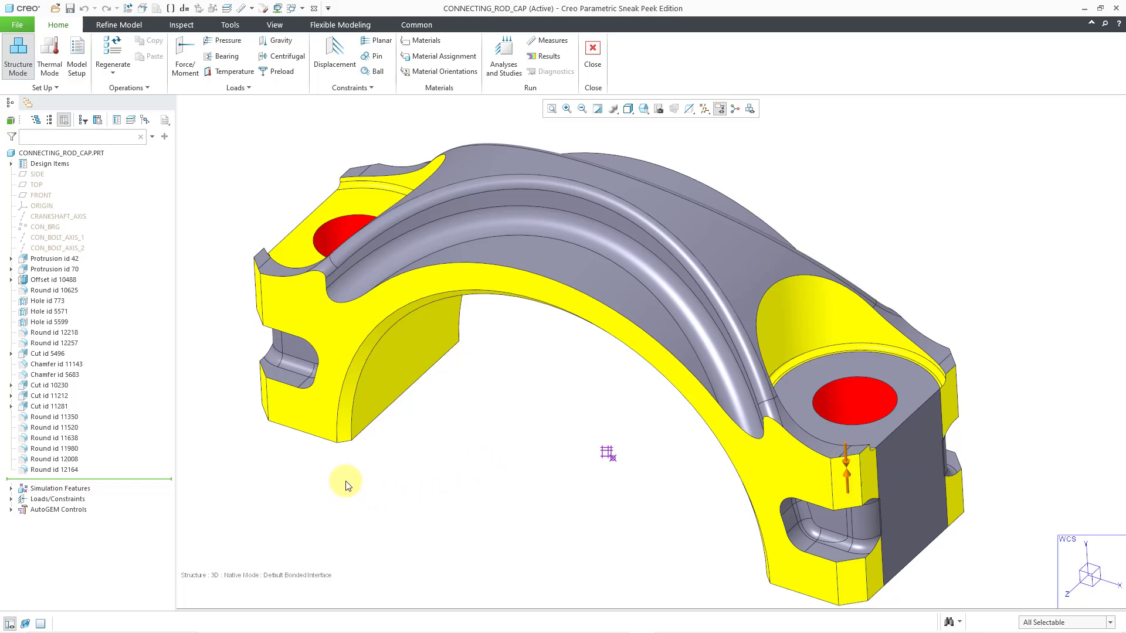
click(11, 500)
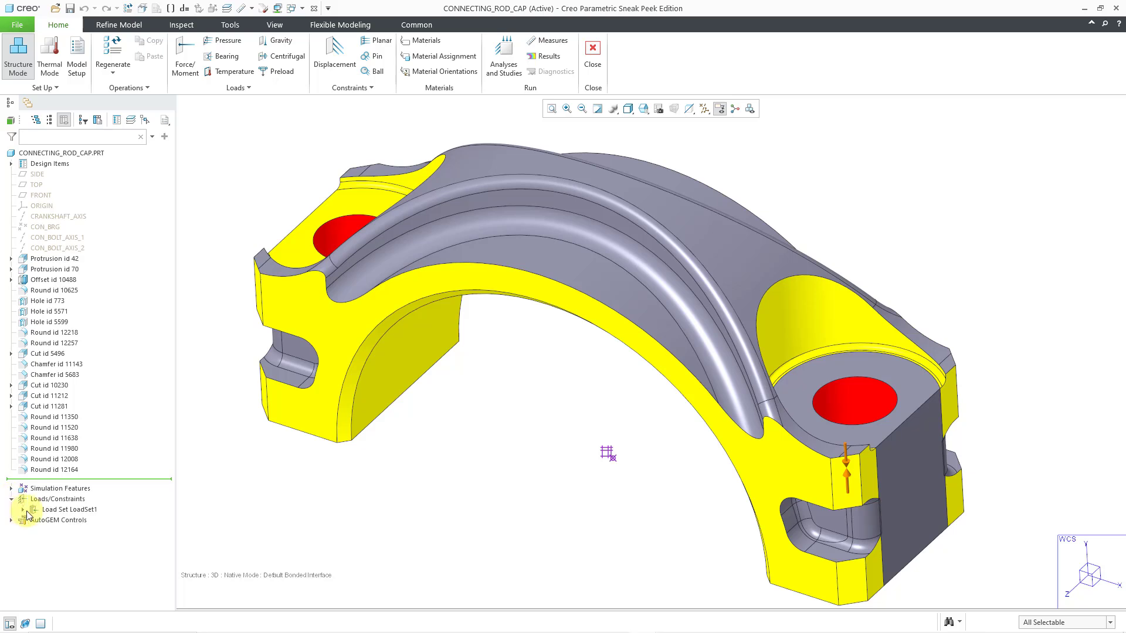
click(23, 510)
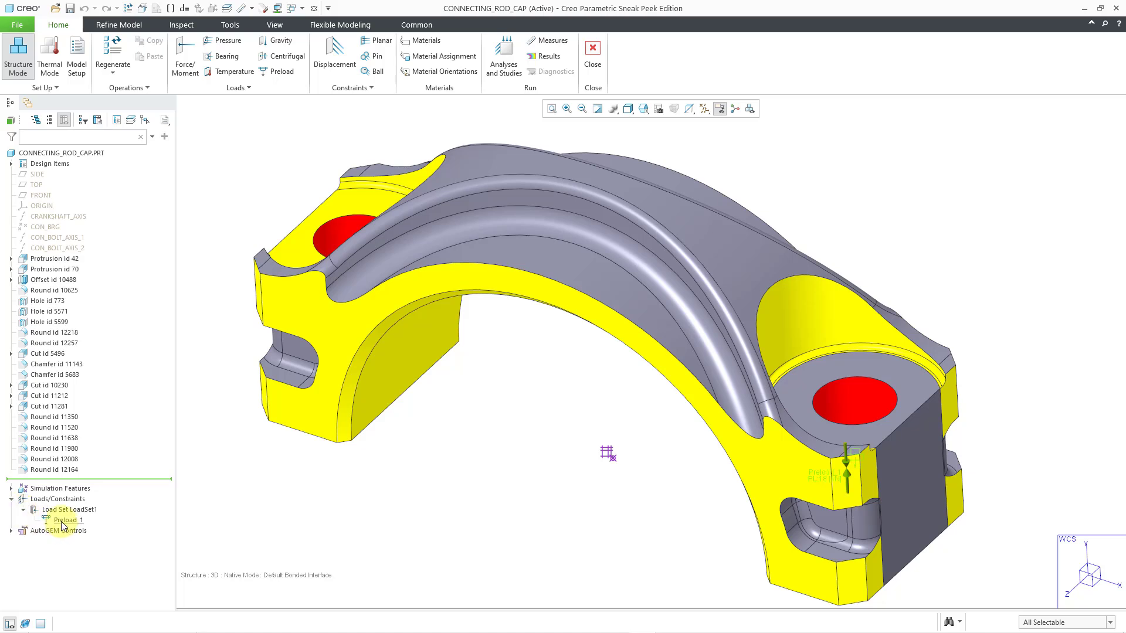